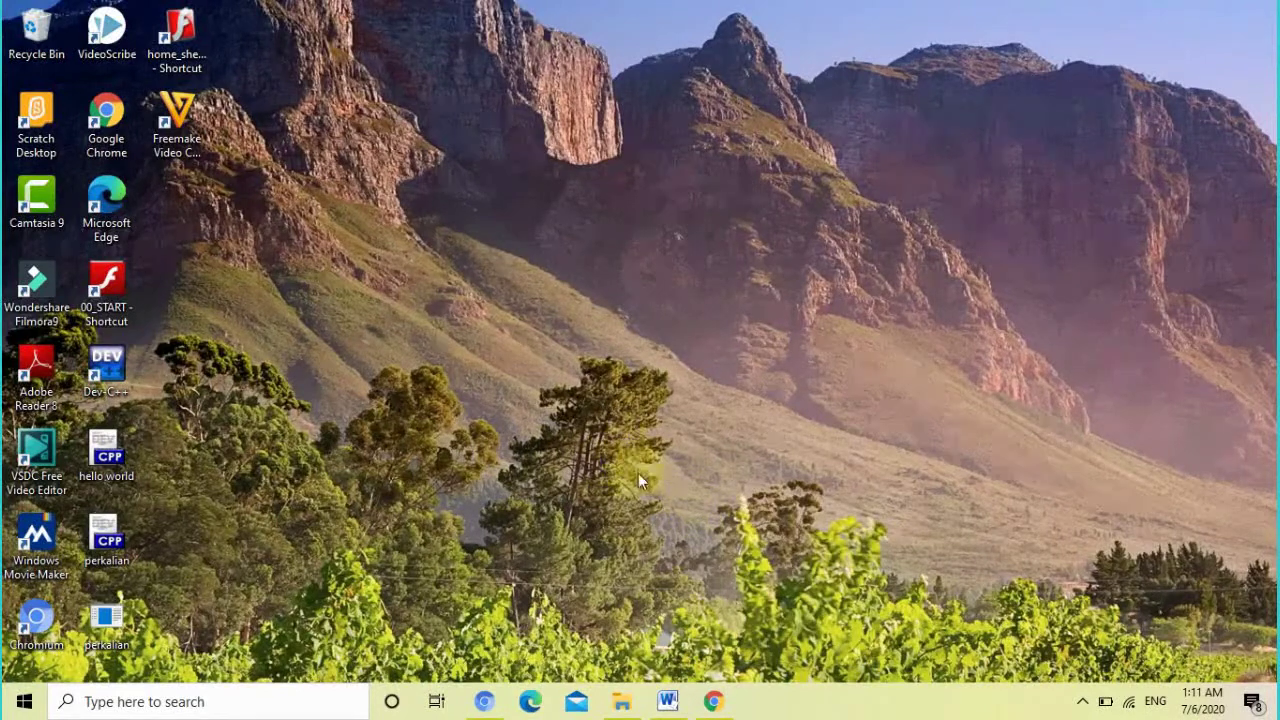
Step: Switch to Chrome and search the web for zoom.us/meeting
mouse_move(714, 704)
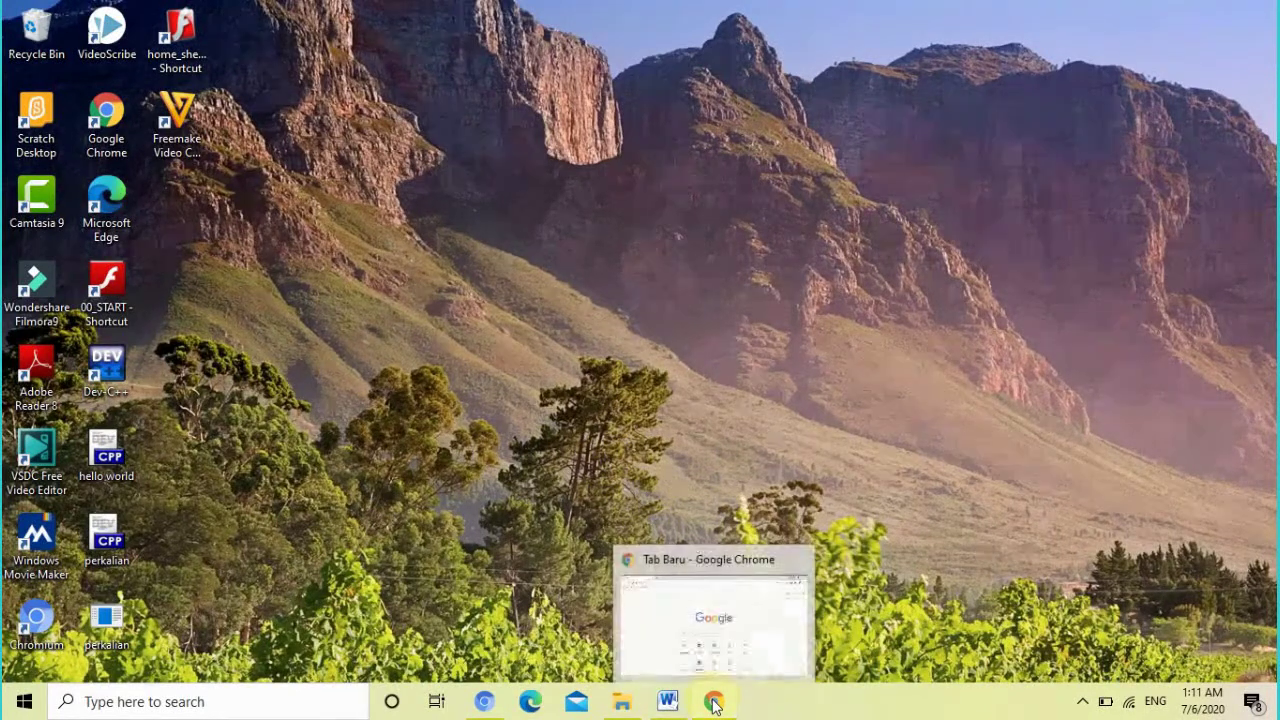
click(719, 656)
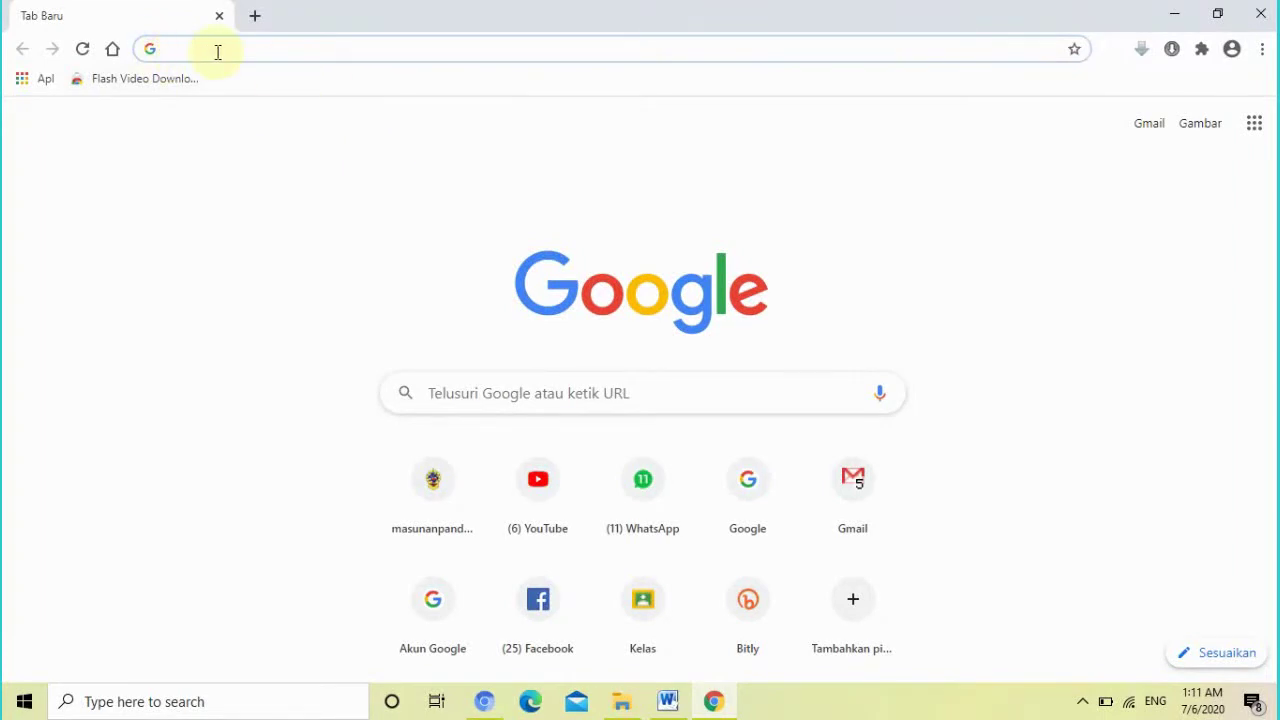
text(z)
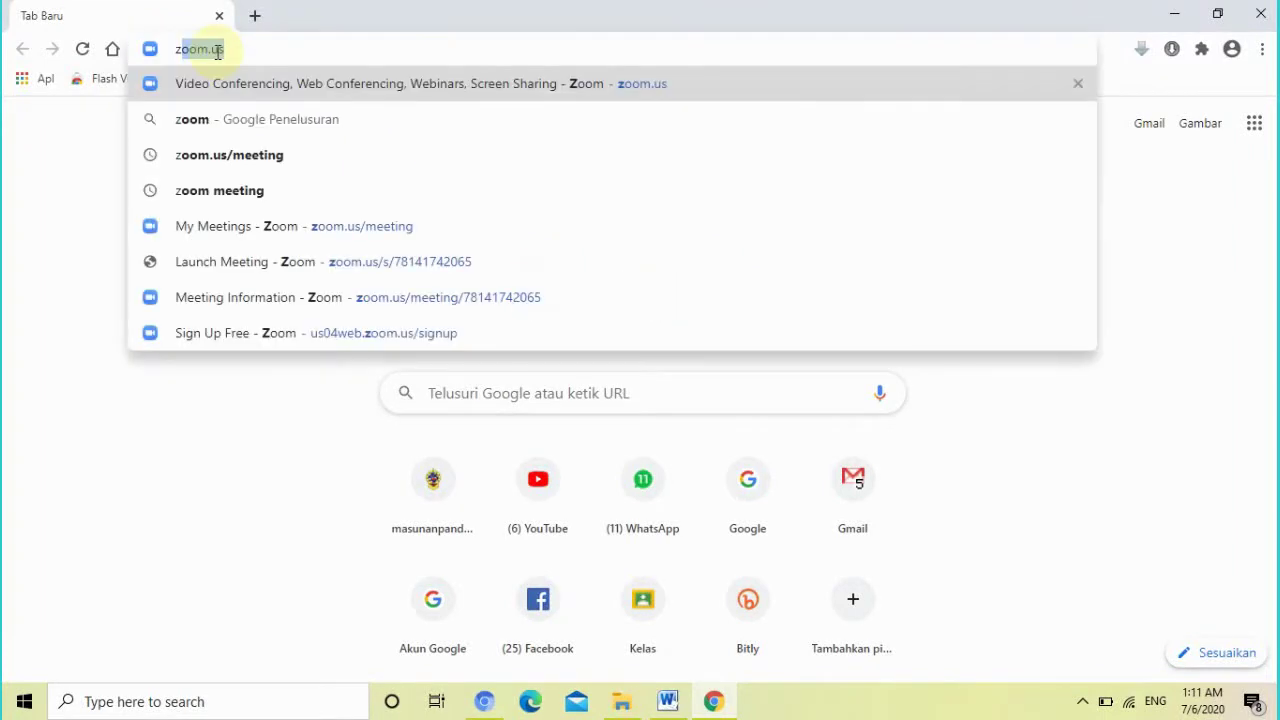
text(oom.us)
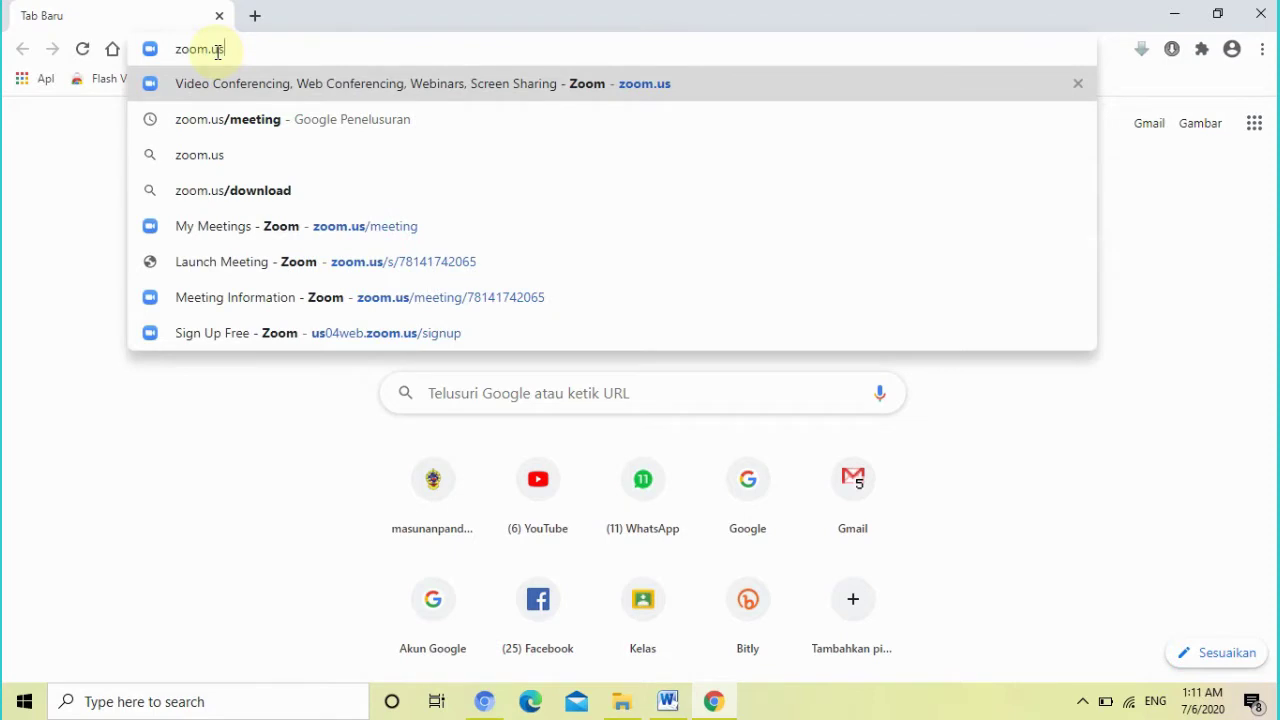
key(Down)
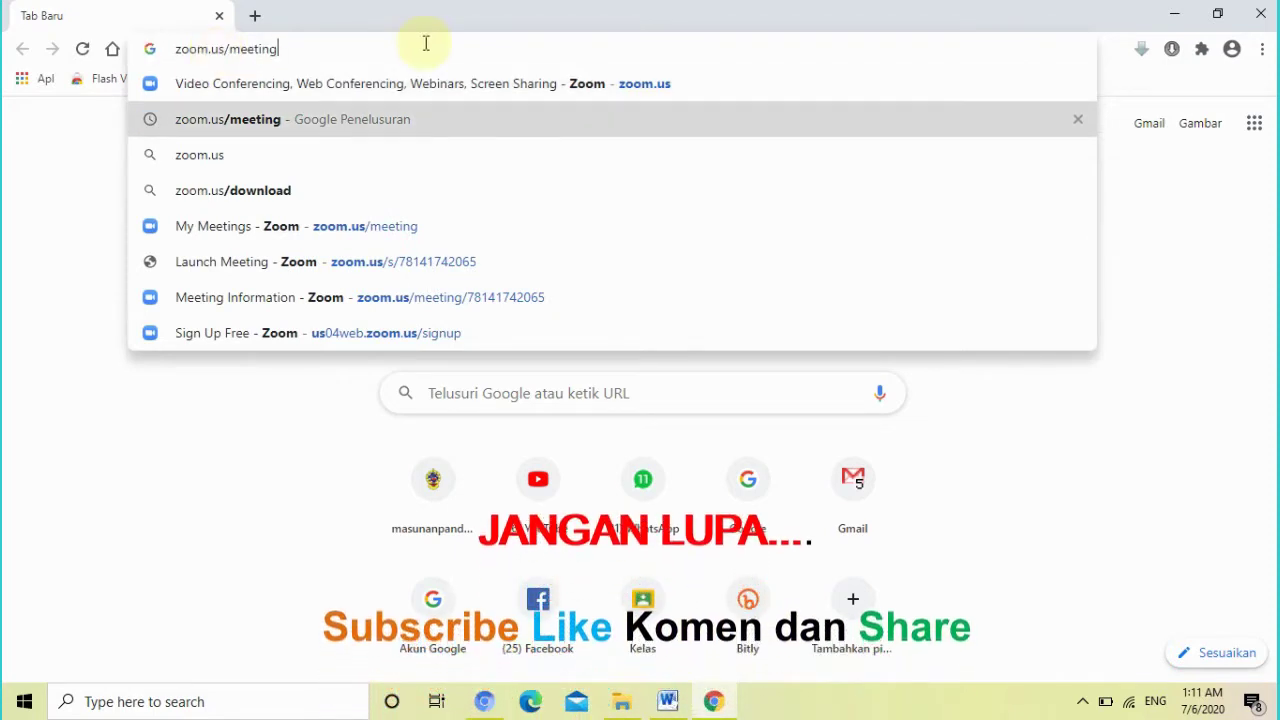
key(Return)
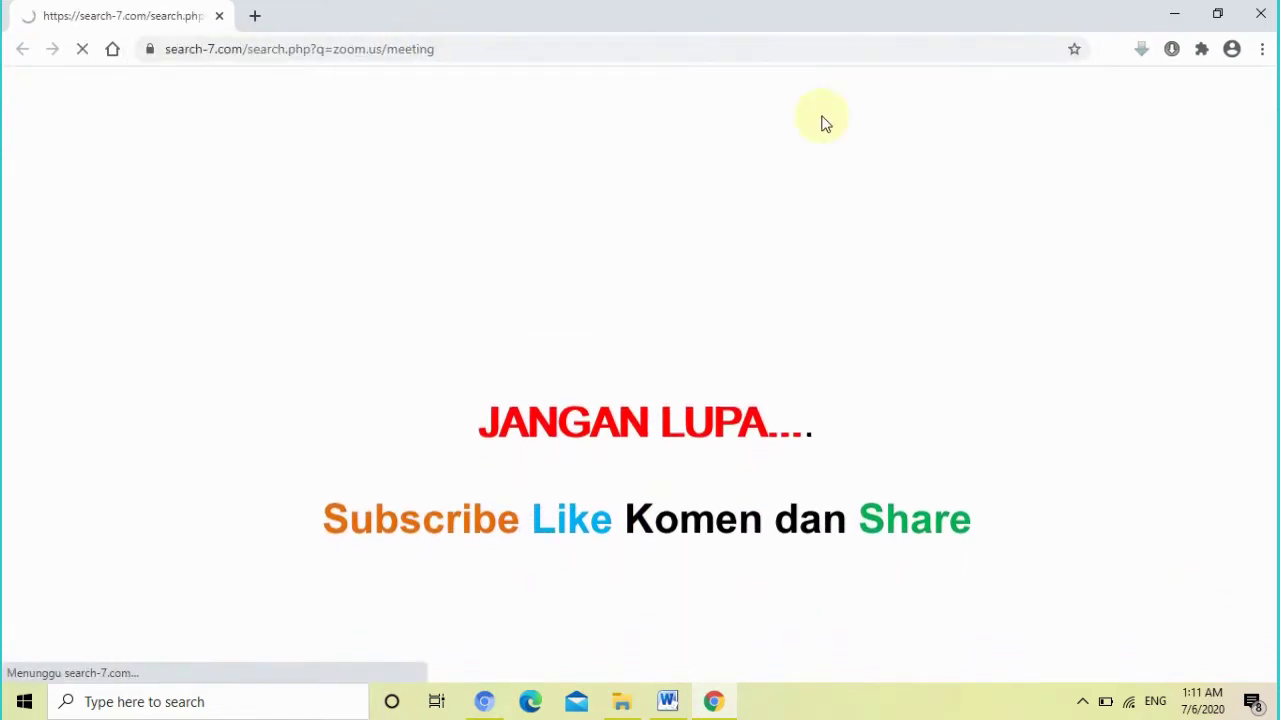
key(ctrl+plus)
key(ctrl+minus)
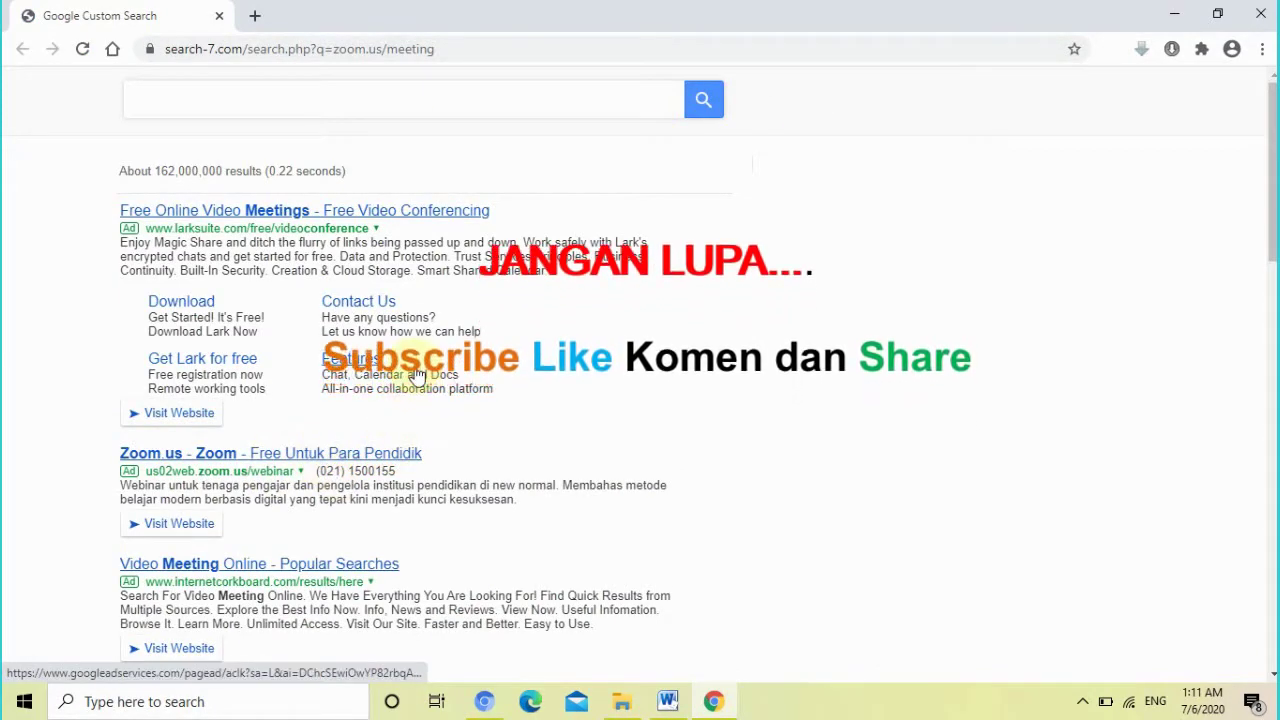
Step: Run the zoom.us/meeting web search again
click(294, 50)
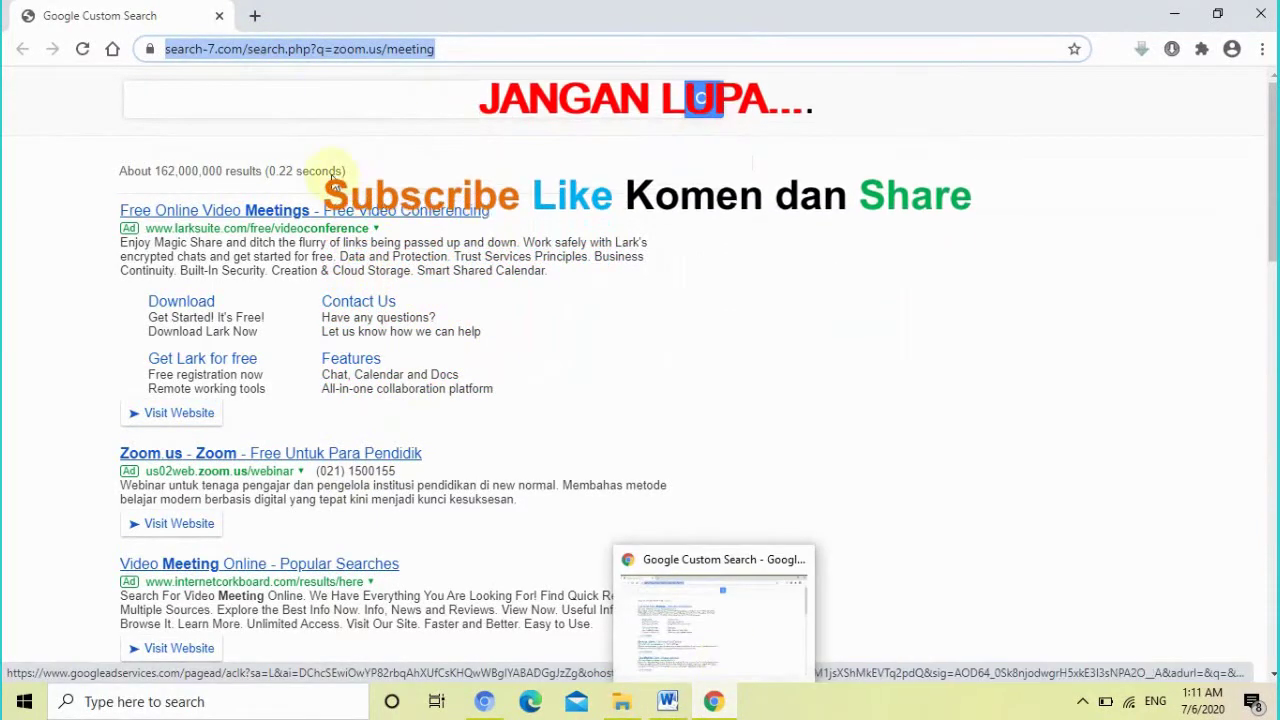
text(zoom.us)
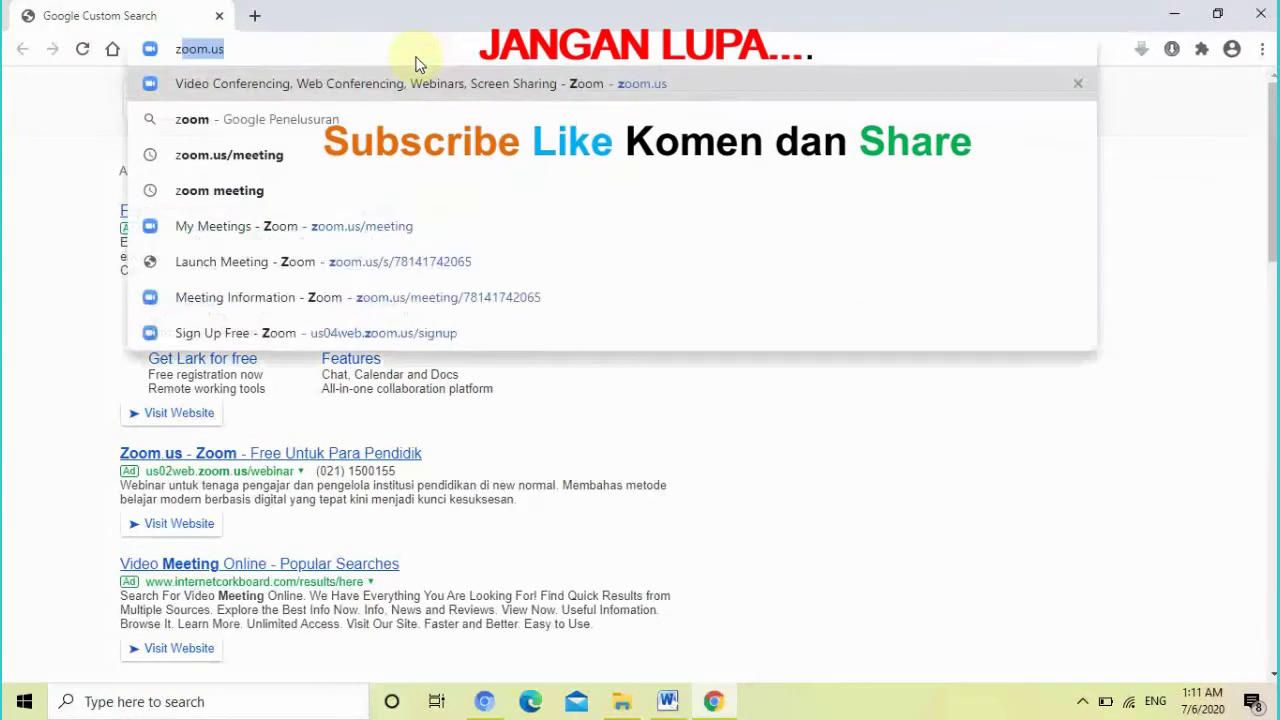
key(Down)
key(Down)
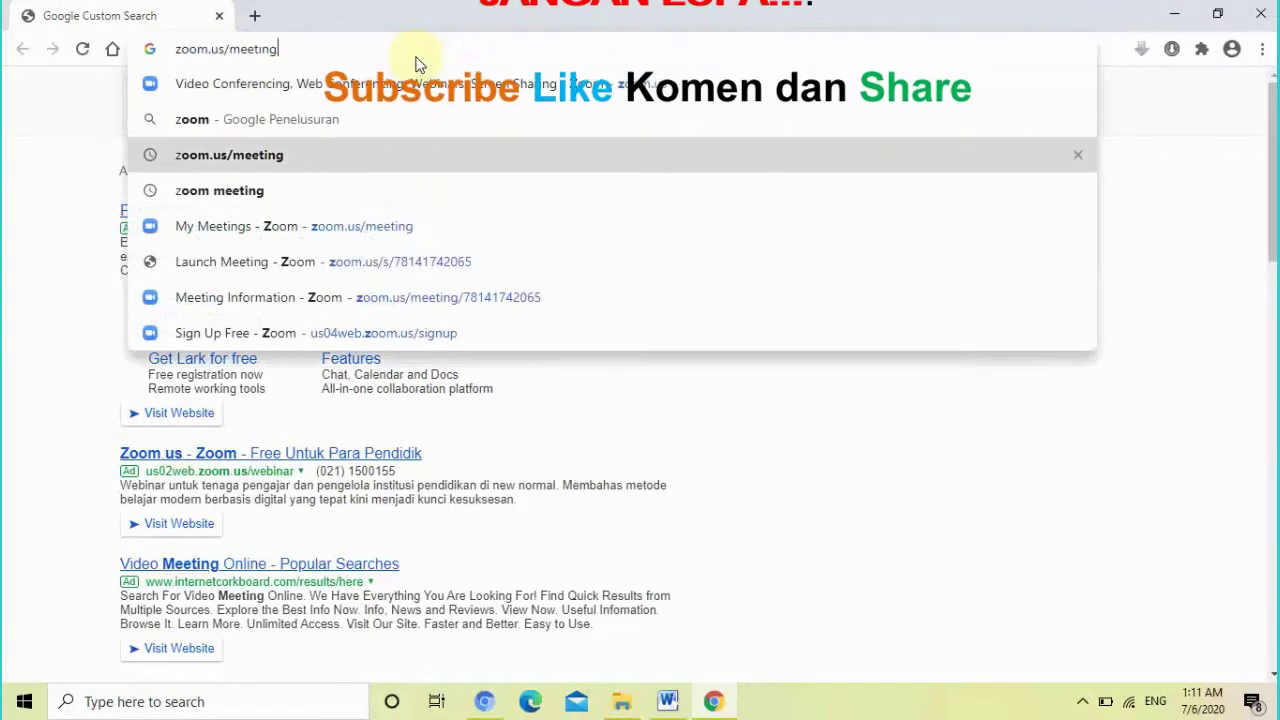
key(Return)
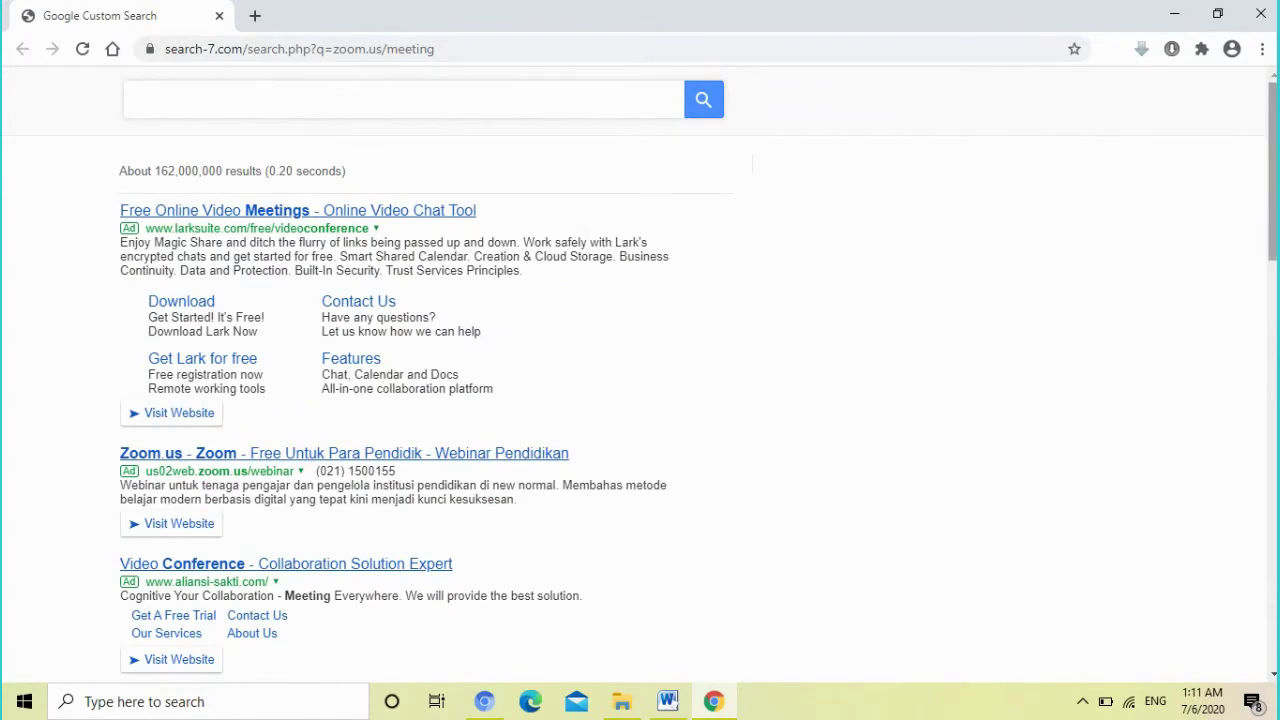
Step: Open the Zoom Meetings result at zoom.us/meetings and close the search results tab
drag(1273, 168, 1274, 333)
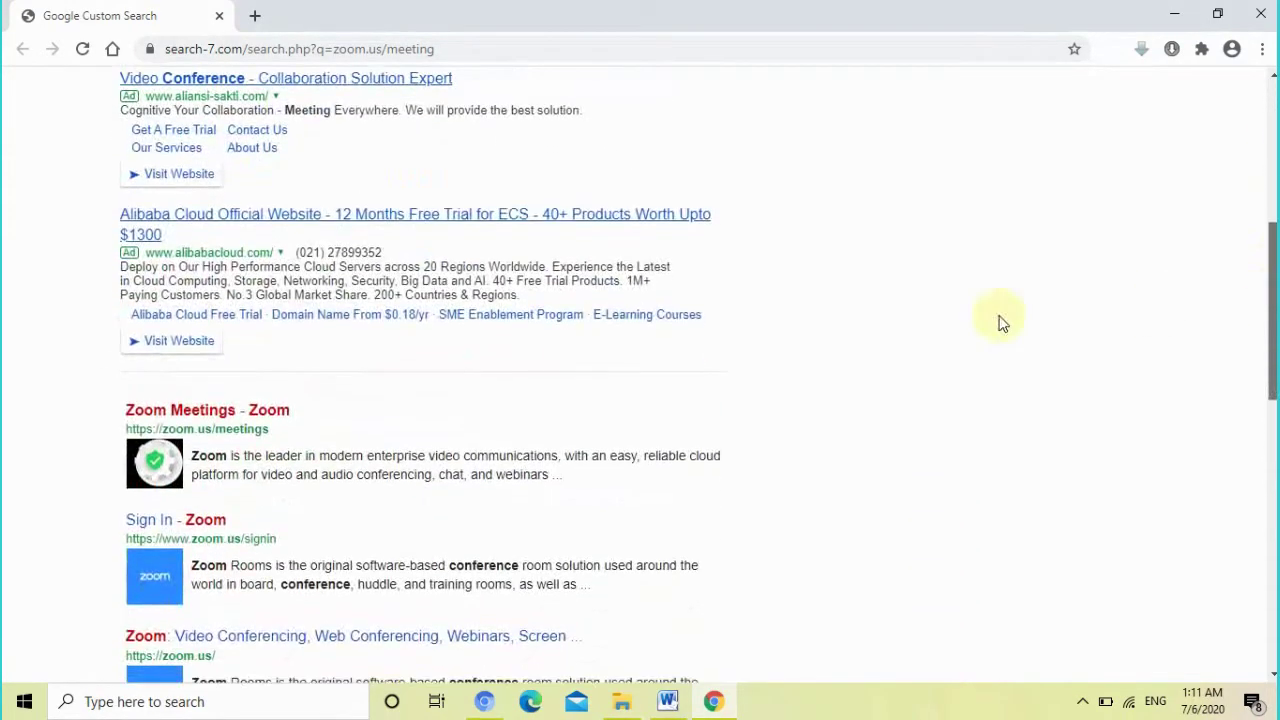
click(172, 420)
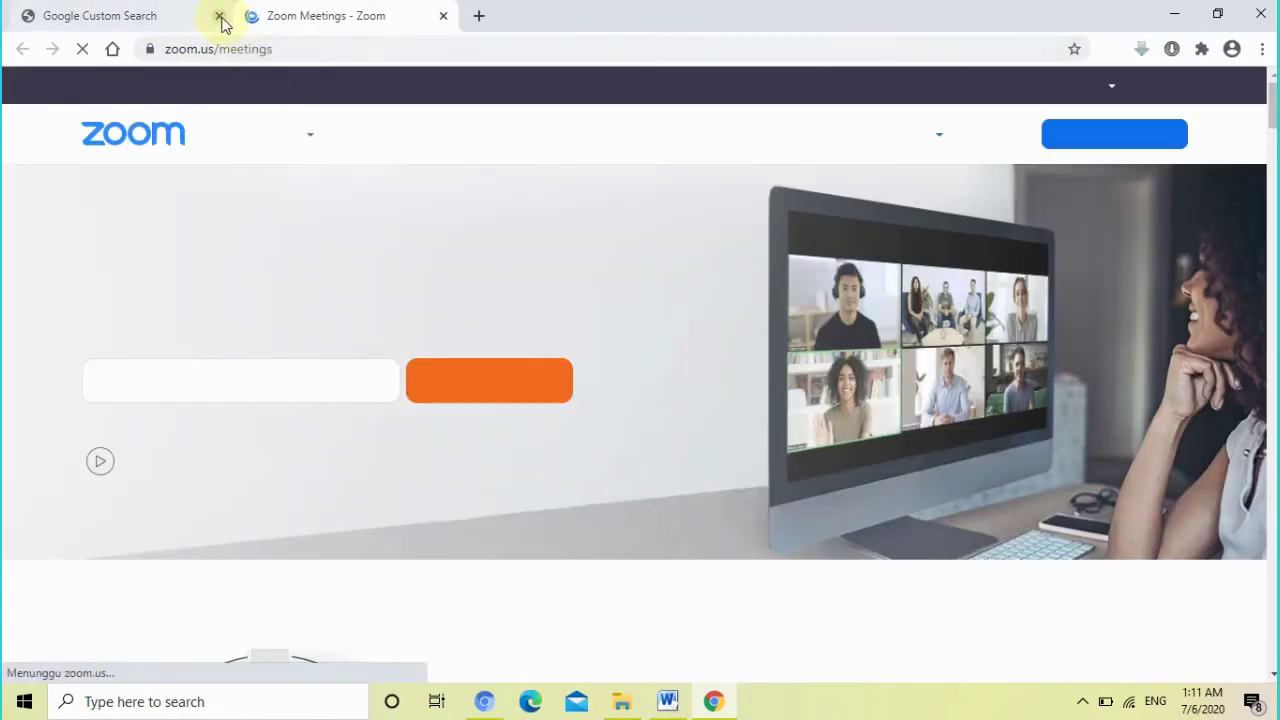
click(219, 16)
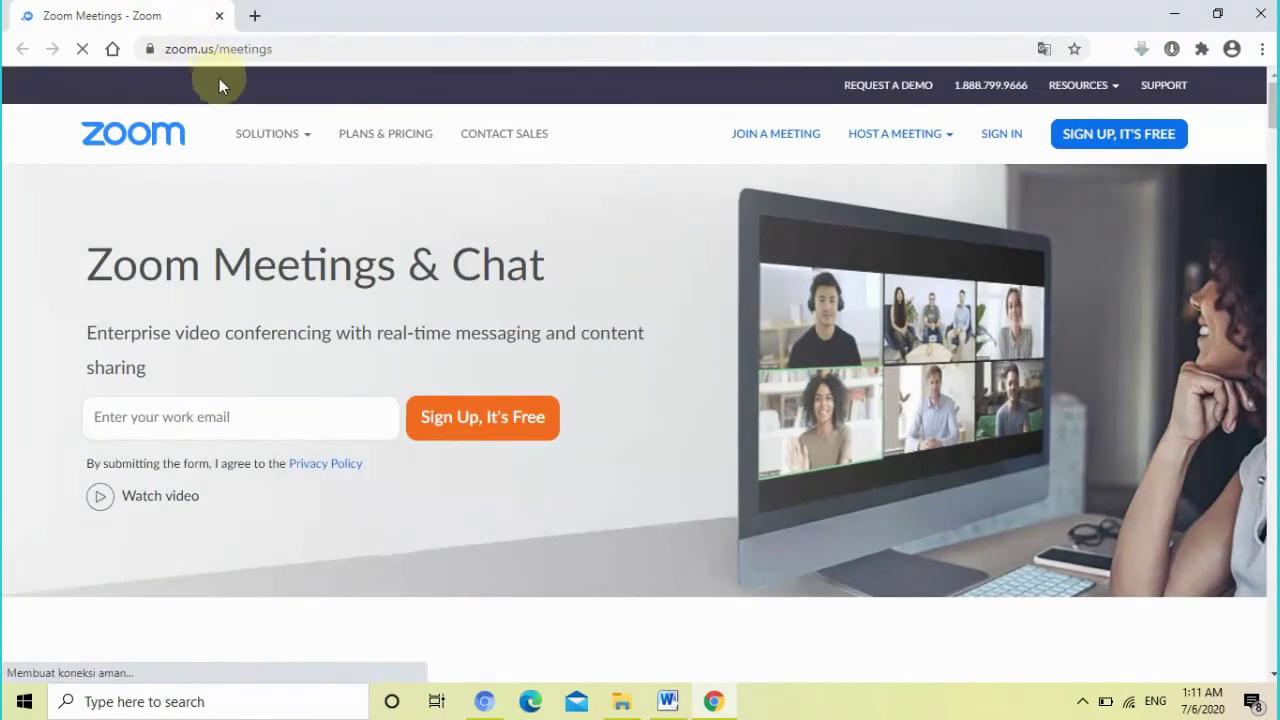
Step: Open the Zoom sign-in page and choose to sign in with Google
mouse_move(426, 214)
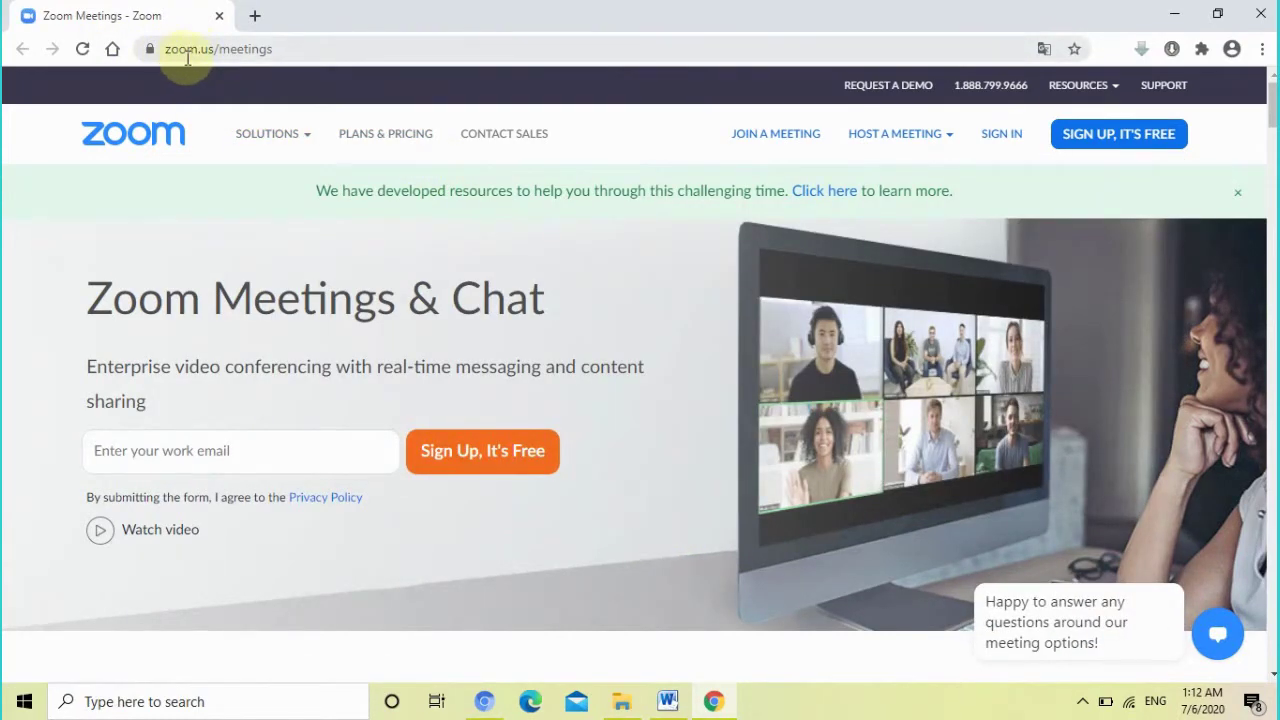
mouse_move(510, 215)
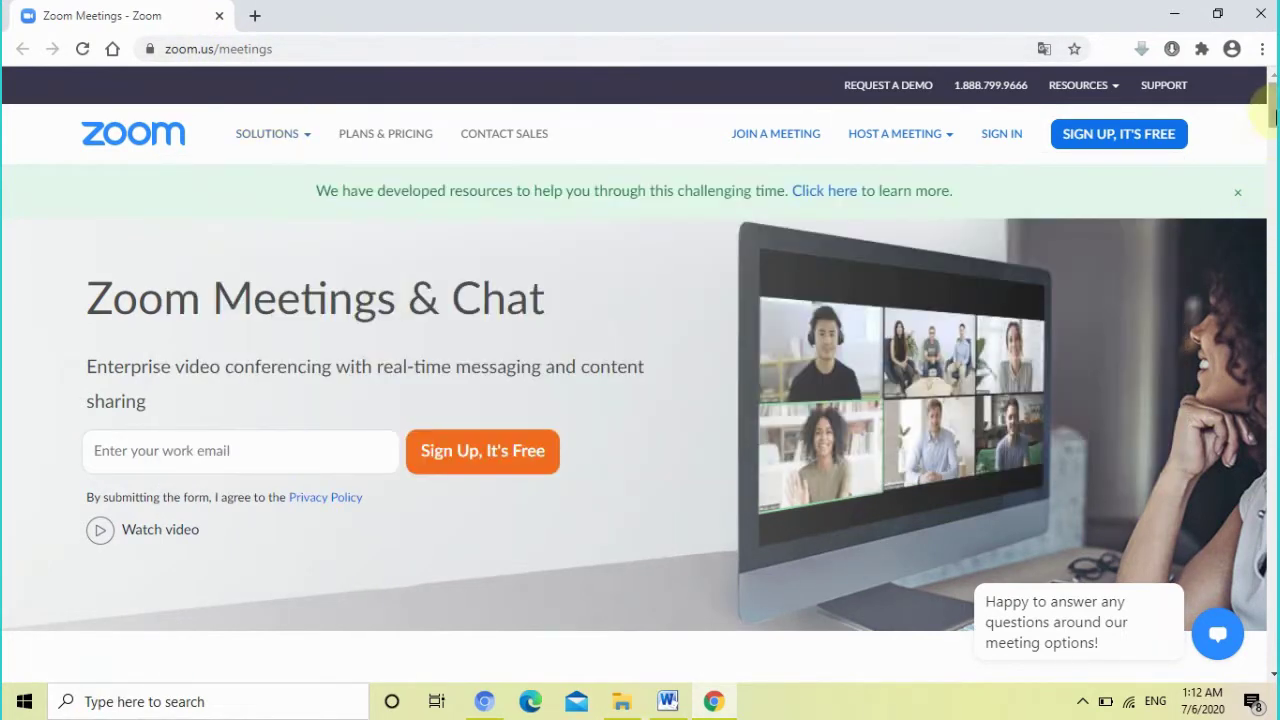
mouse_move(1268, 118)
mouse_down()
mouse_move(1268, 136)
mouse_move(1268, 118)
mouse_up()
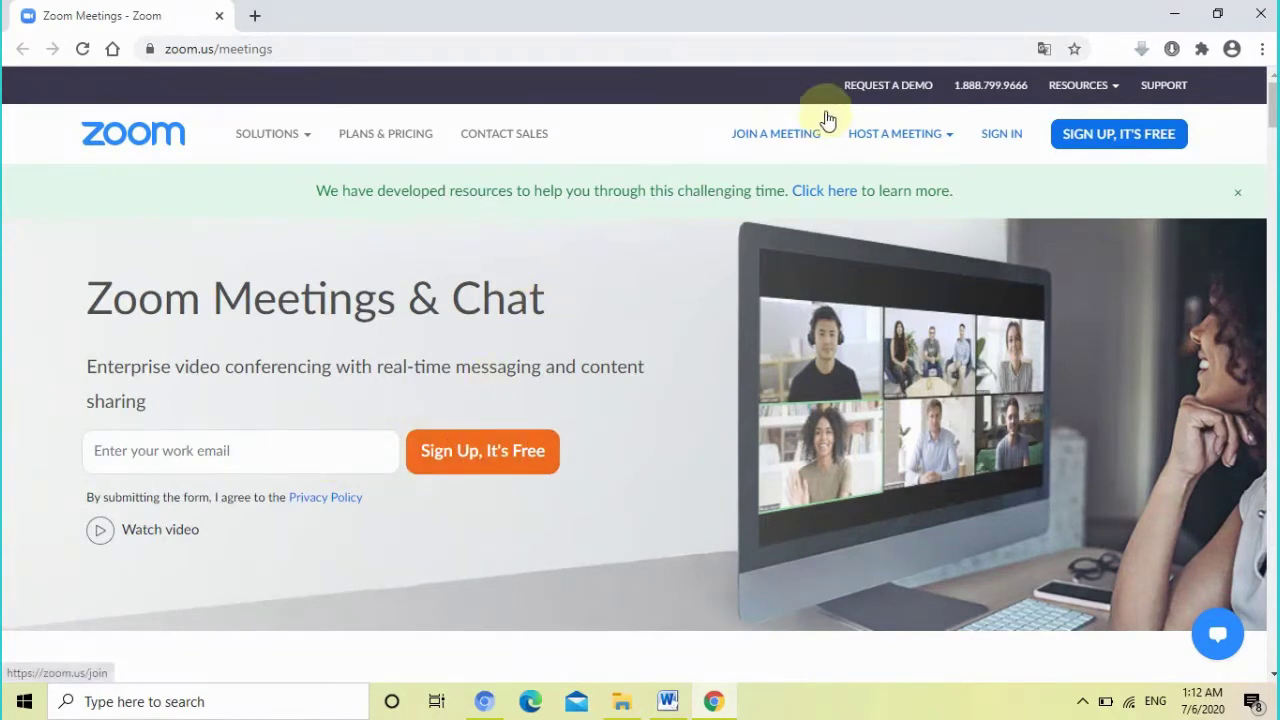
mouse_move(822, 138)
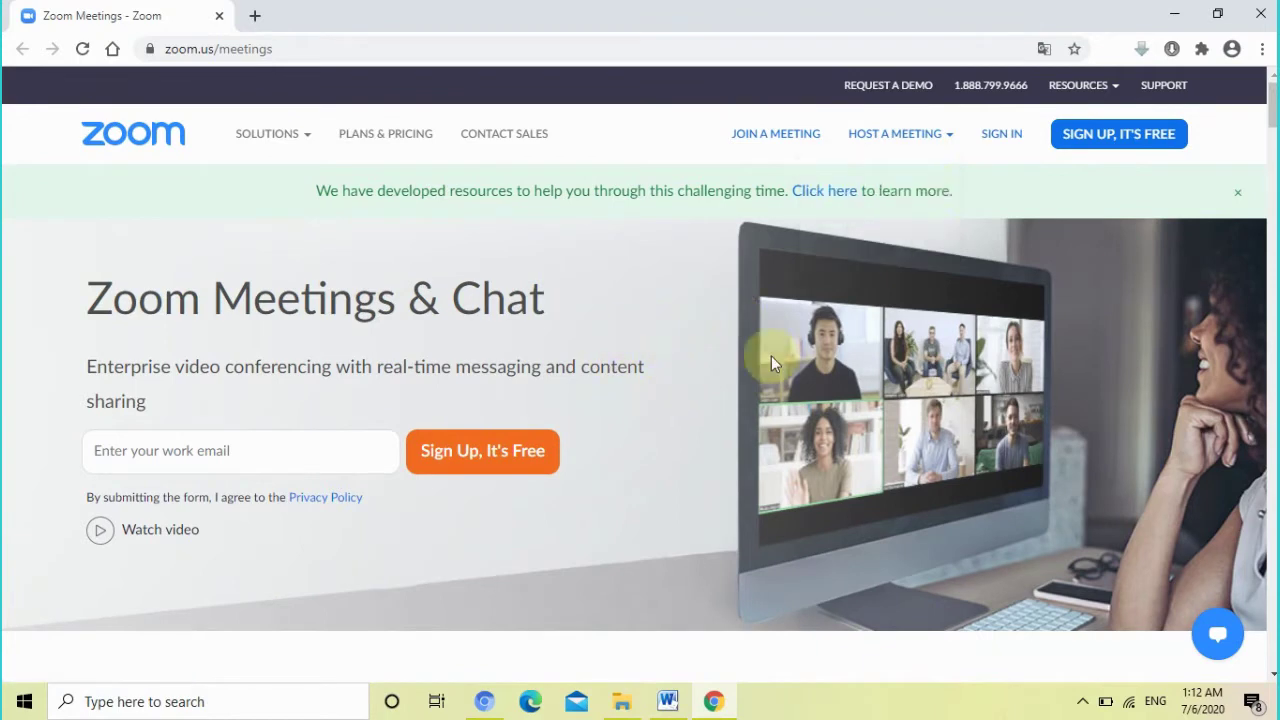
click(1003, 138)
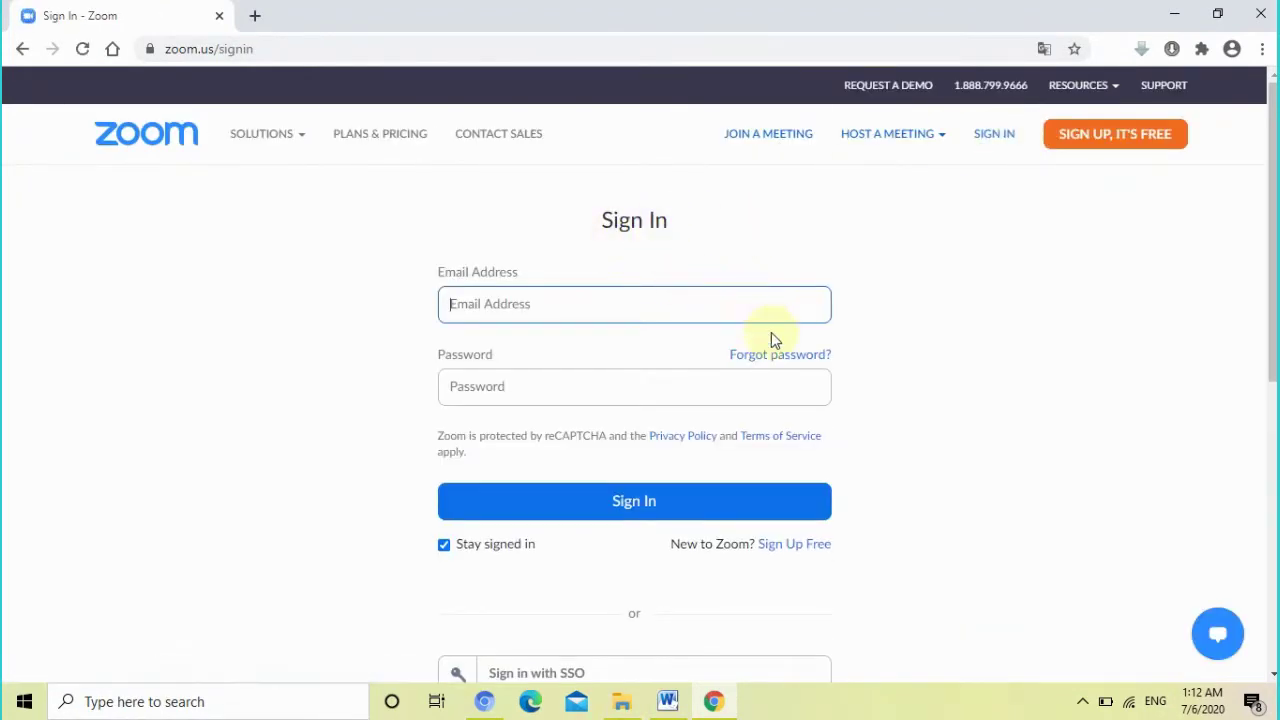
drag(1273, 175, 1274, 296)
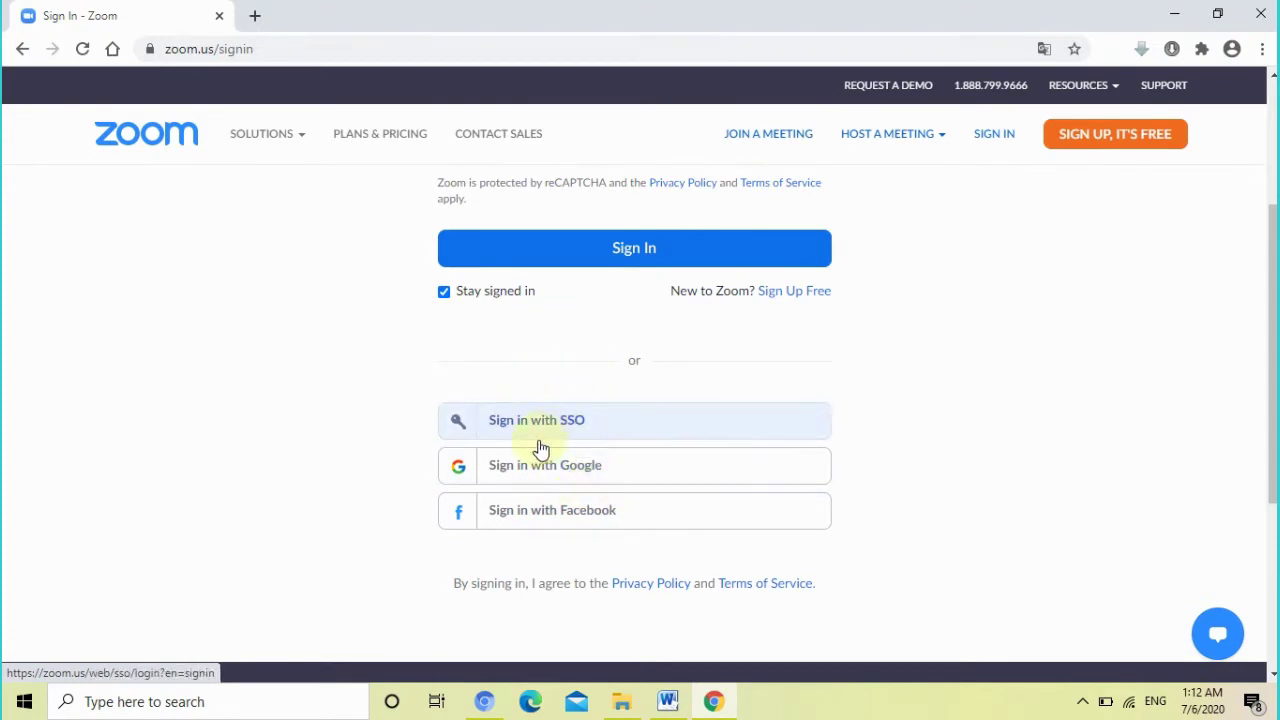
click(581, 475)
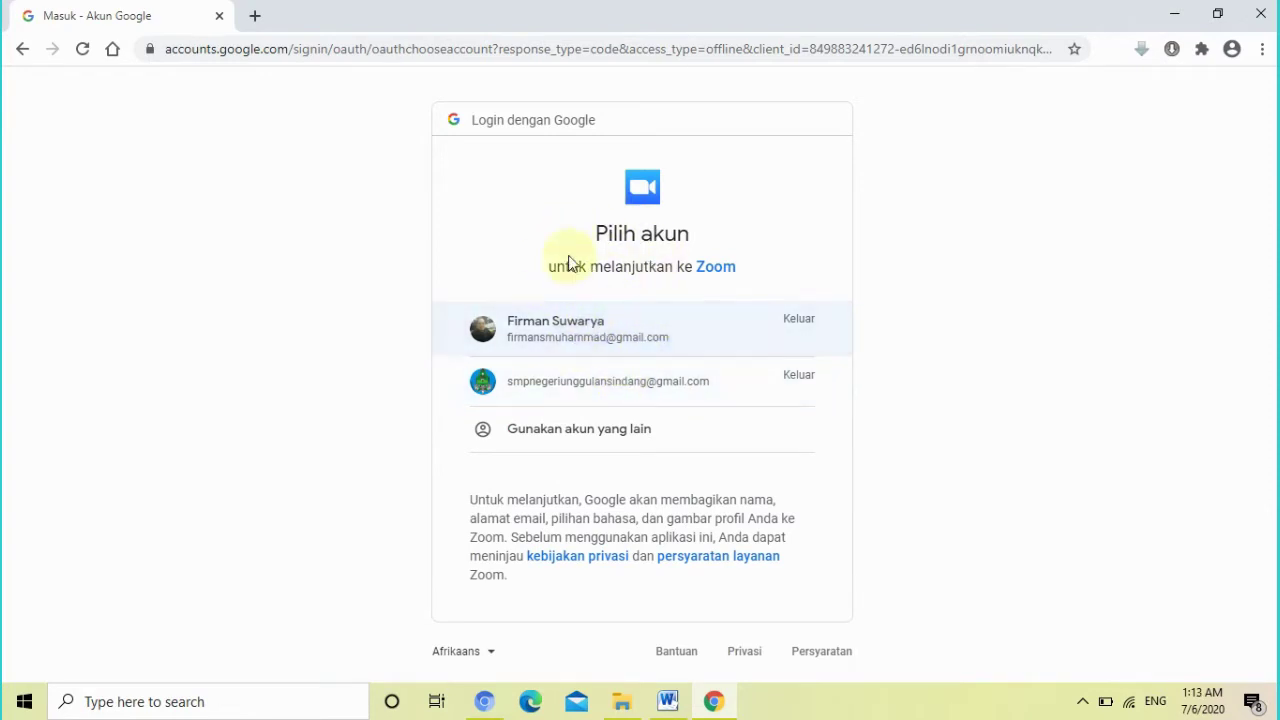
Step: Sign in with the first listed Google account by entering its account password, and dismiss the notification and translation pop-ups
click(600, 332)
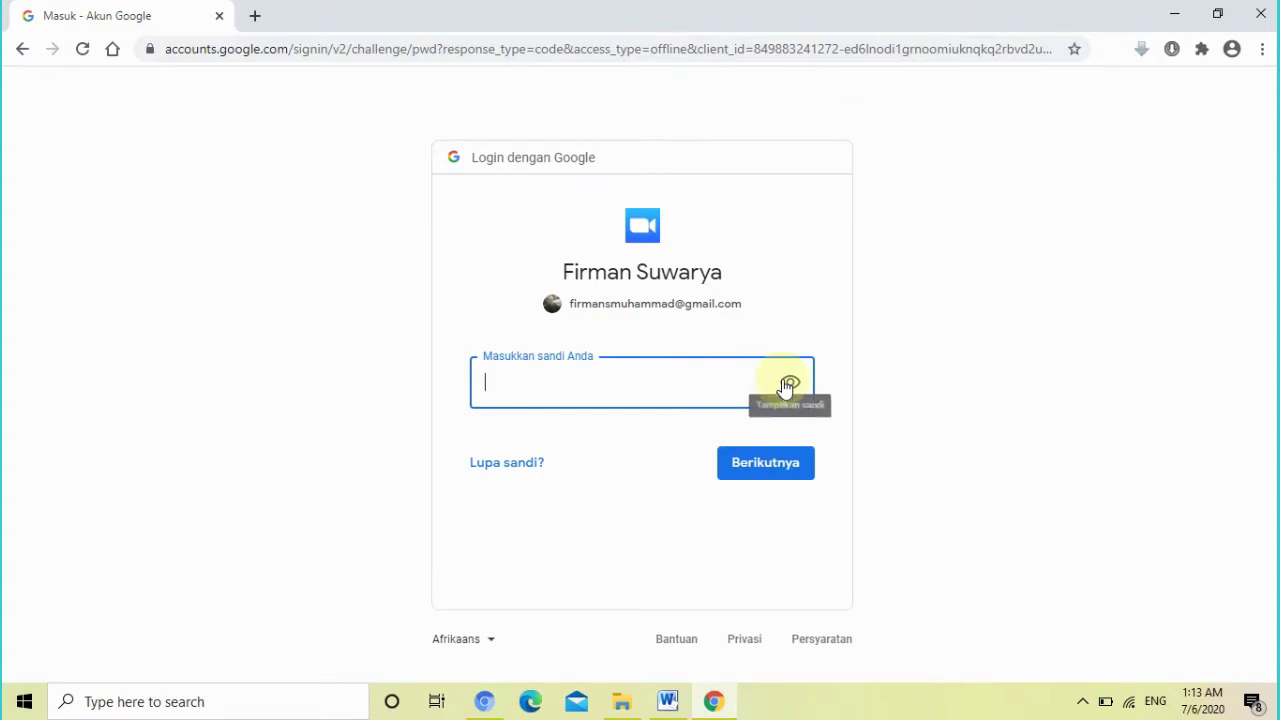
text(••)
click(766, 462)
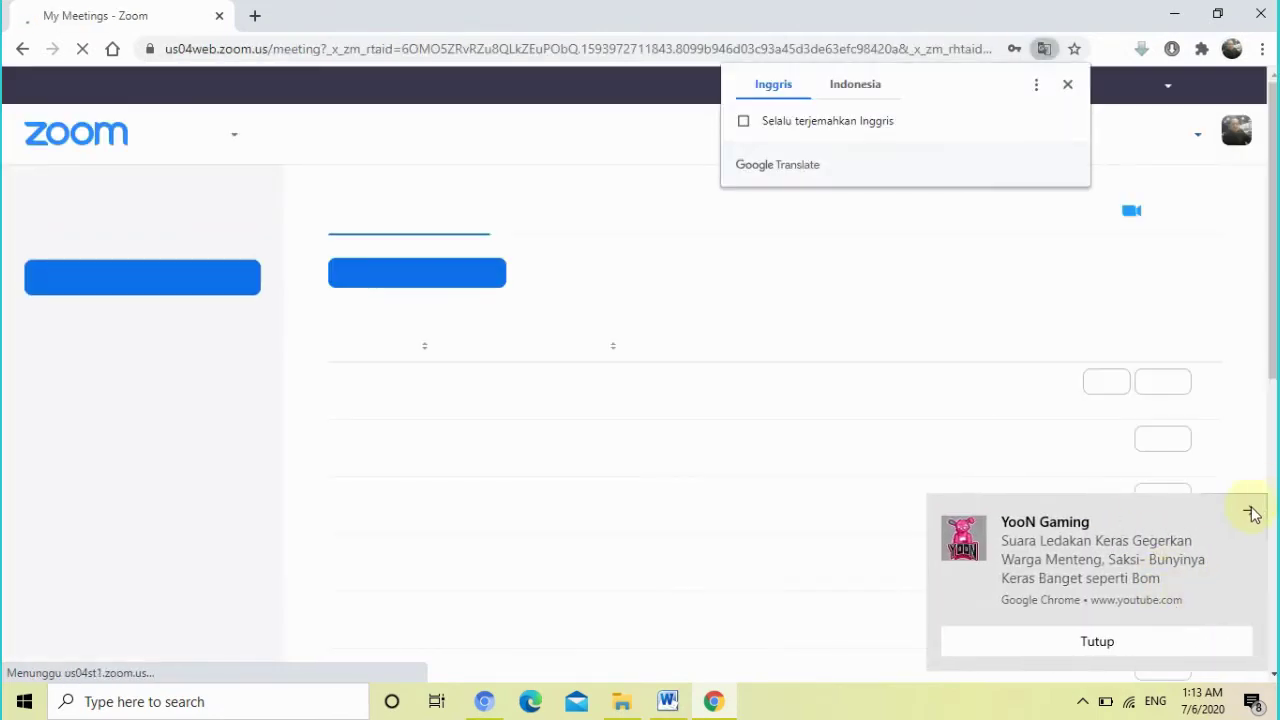
click(1249, 512)
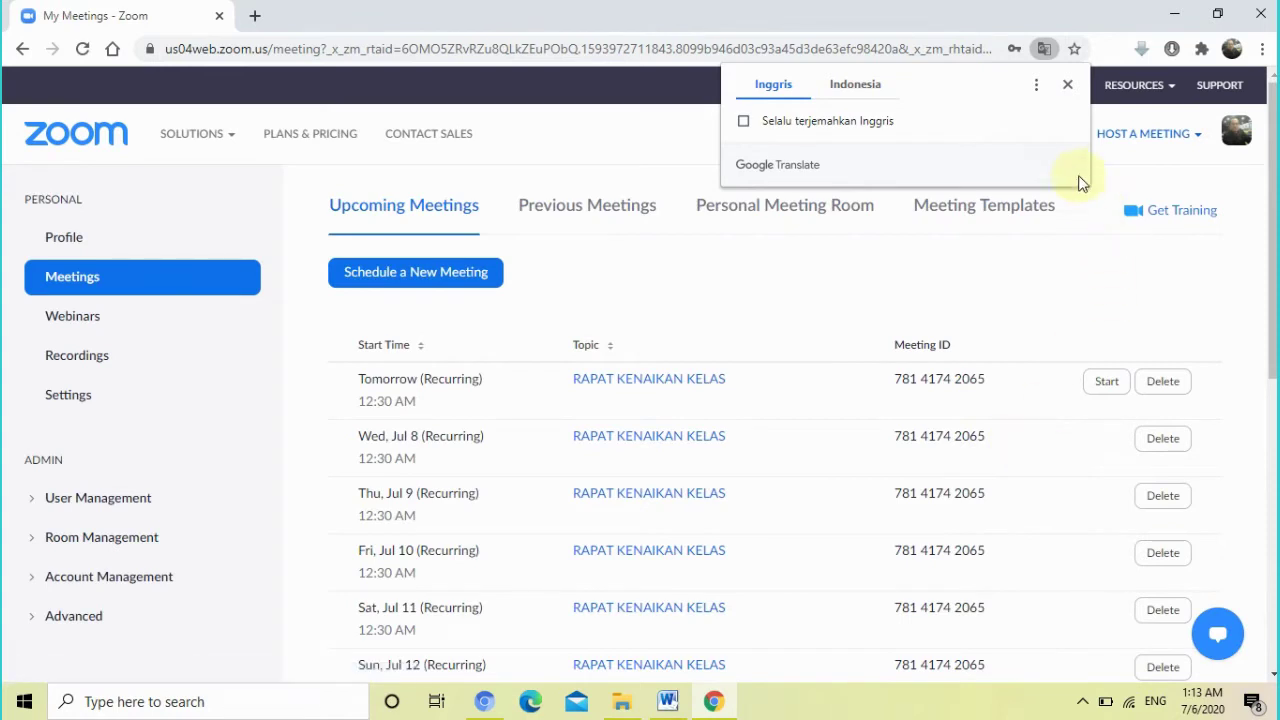
click(1068, 86)
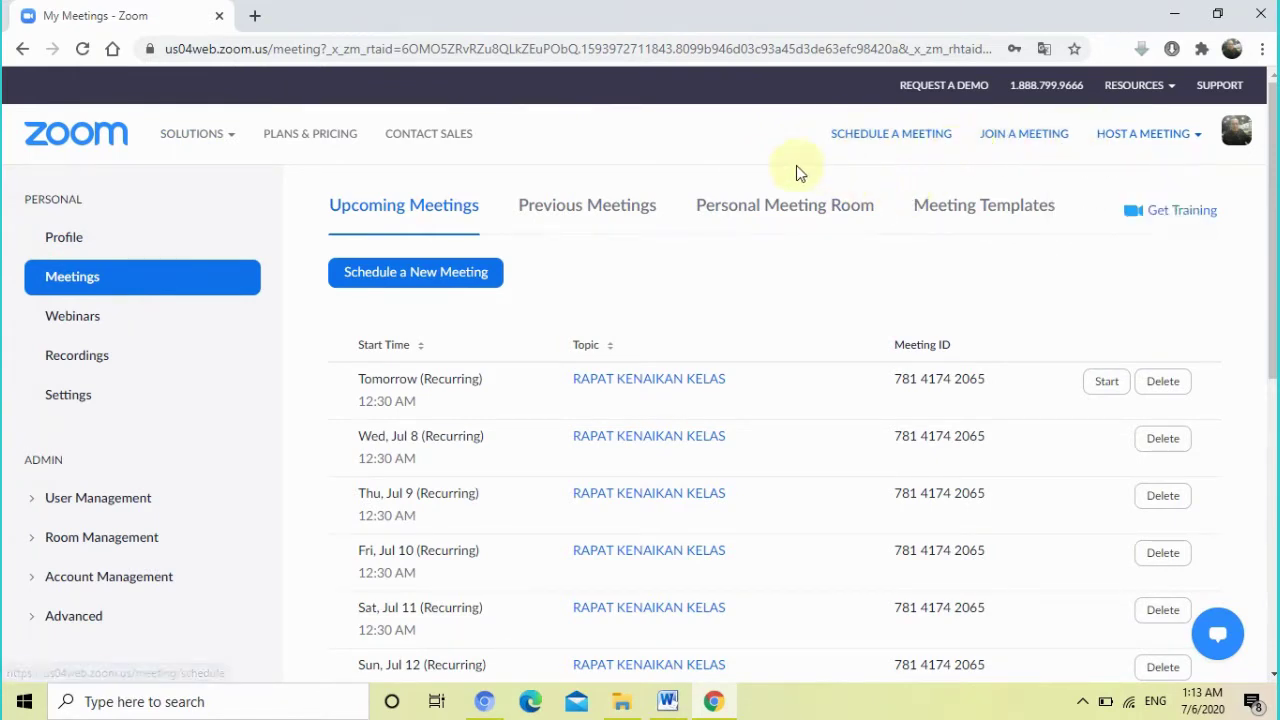
Step: Look at the options for hosting a meeting, and close the list without choosing one
mouse_move(1130, 146)
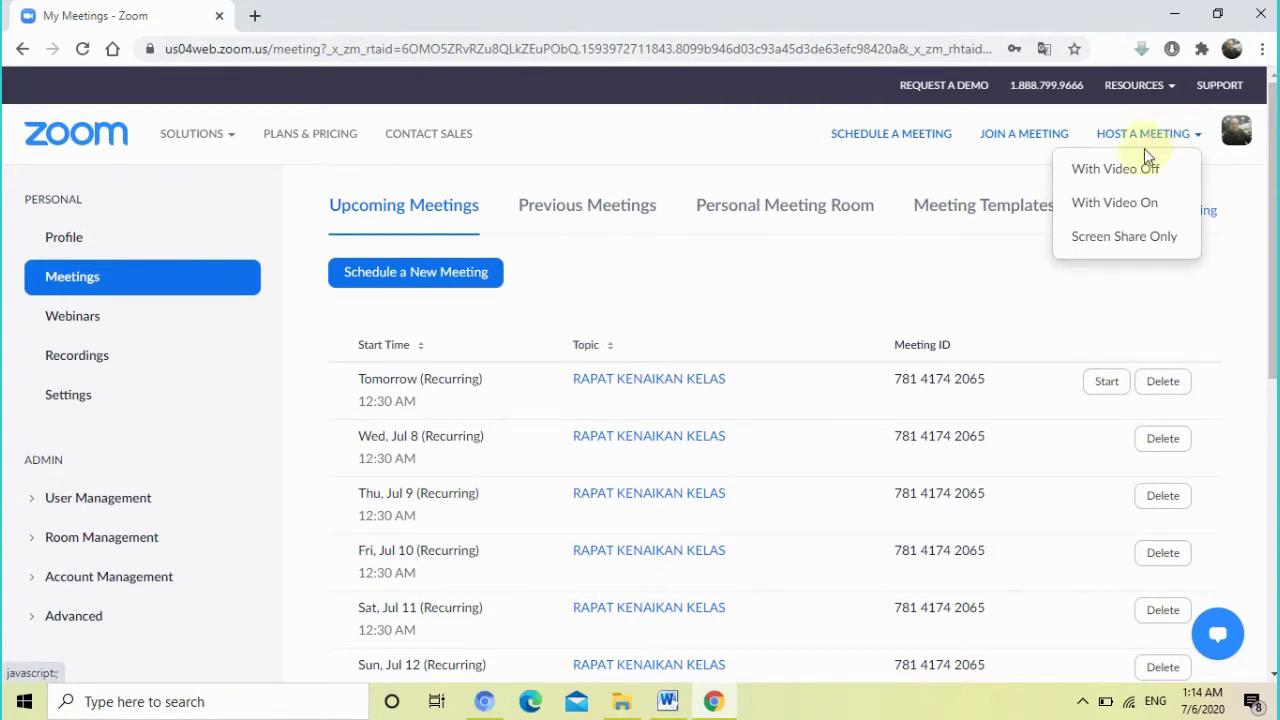
click(1198, 140)
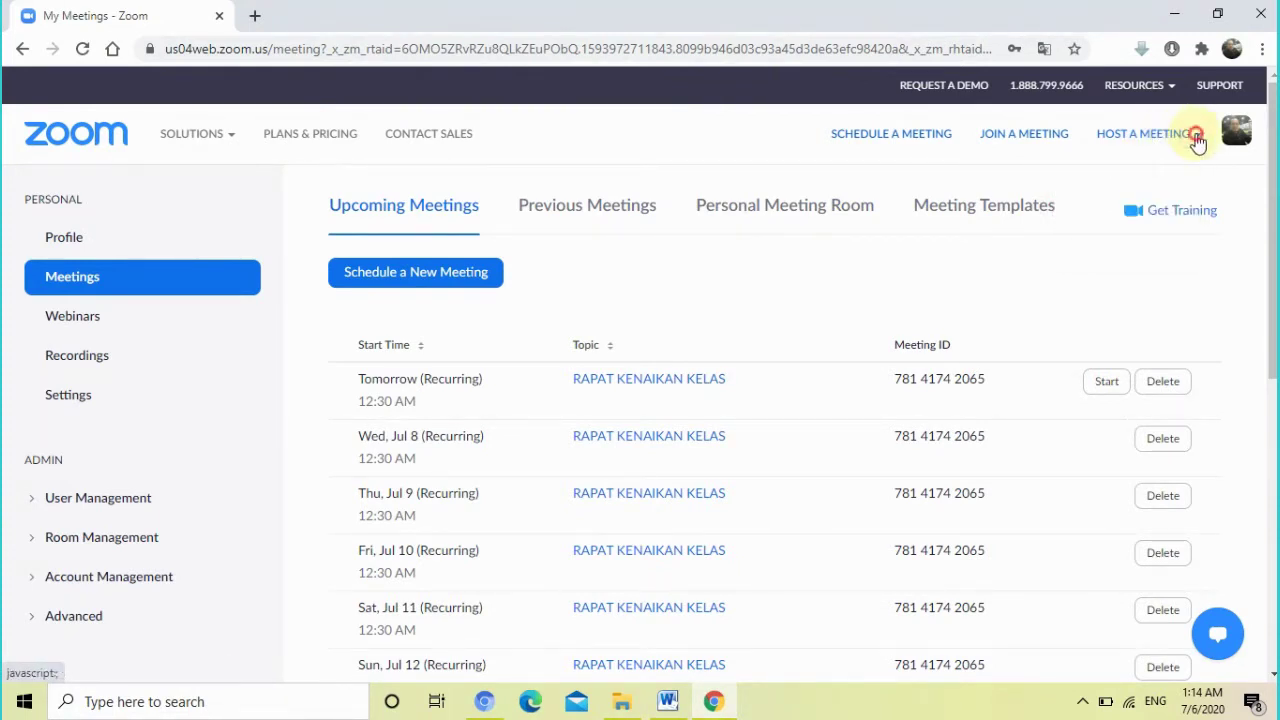
click(1198, 140)
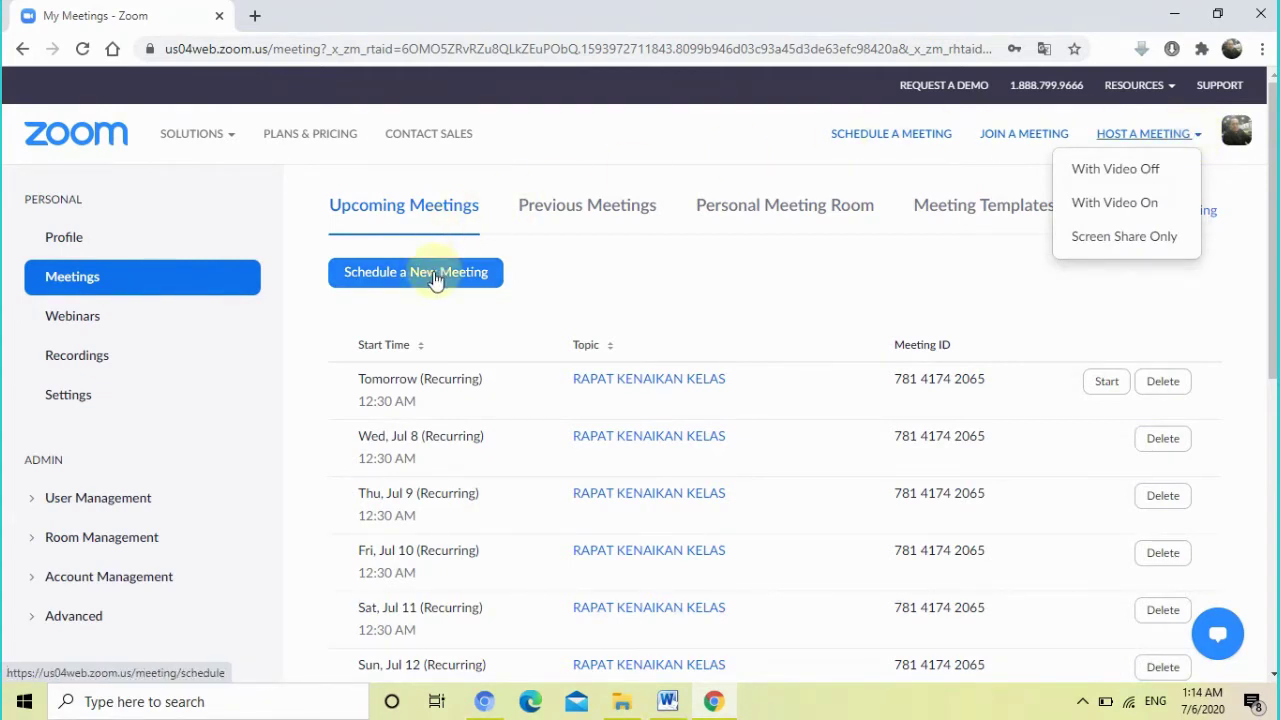
click(300, 235)
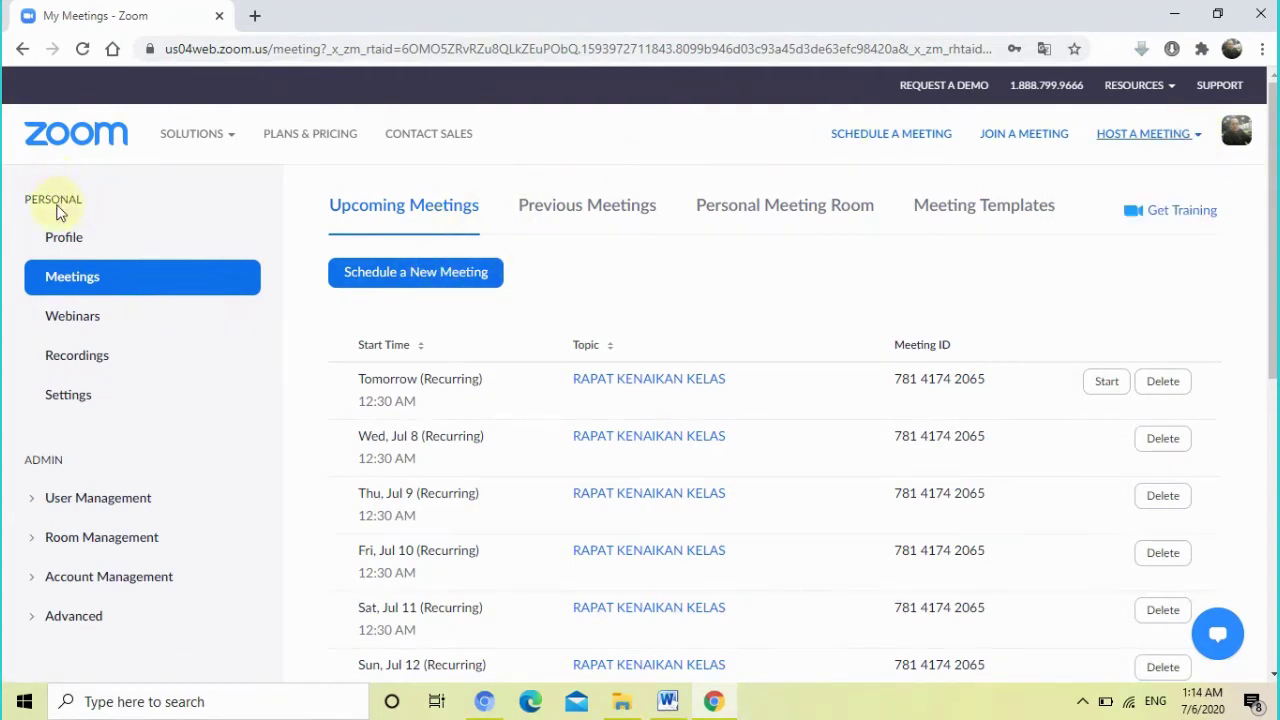
Step: Review the account details on the personal profile page and return to the upcoming meetings list
drag(87, 196, 88, 198)
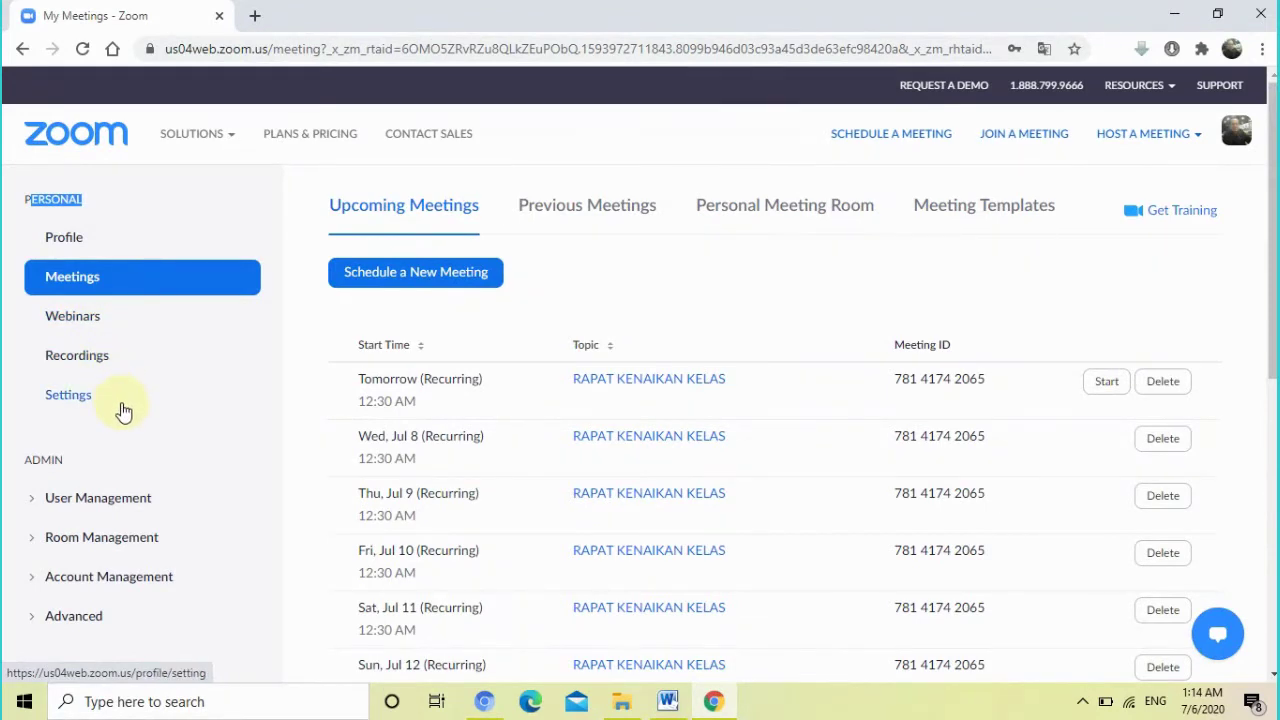
click(58, 237)
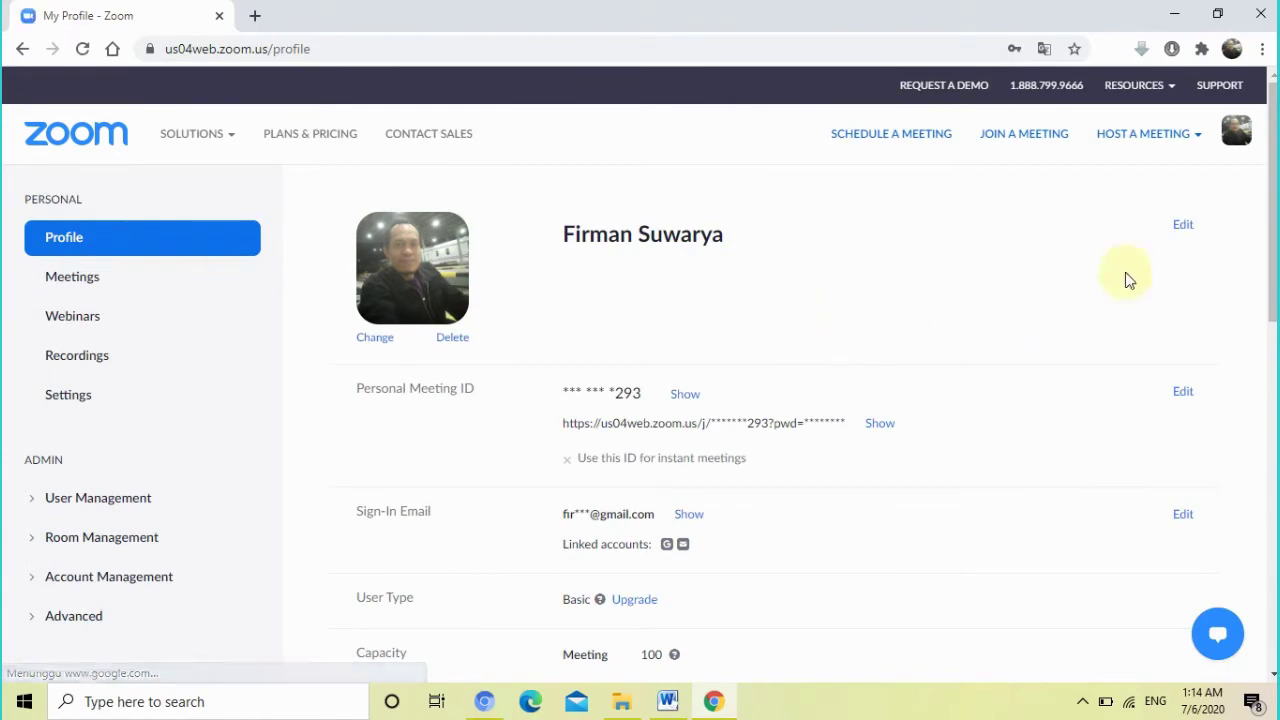
scroll(800, 400, down, 3)
scroll(640, 425, down, 2)
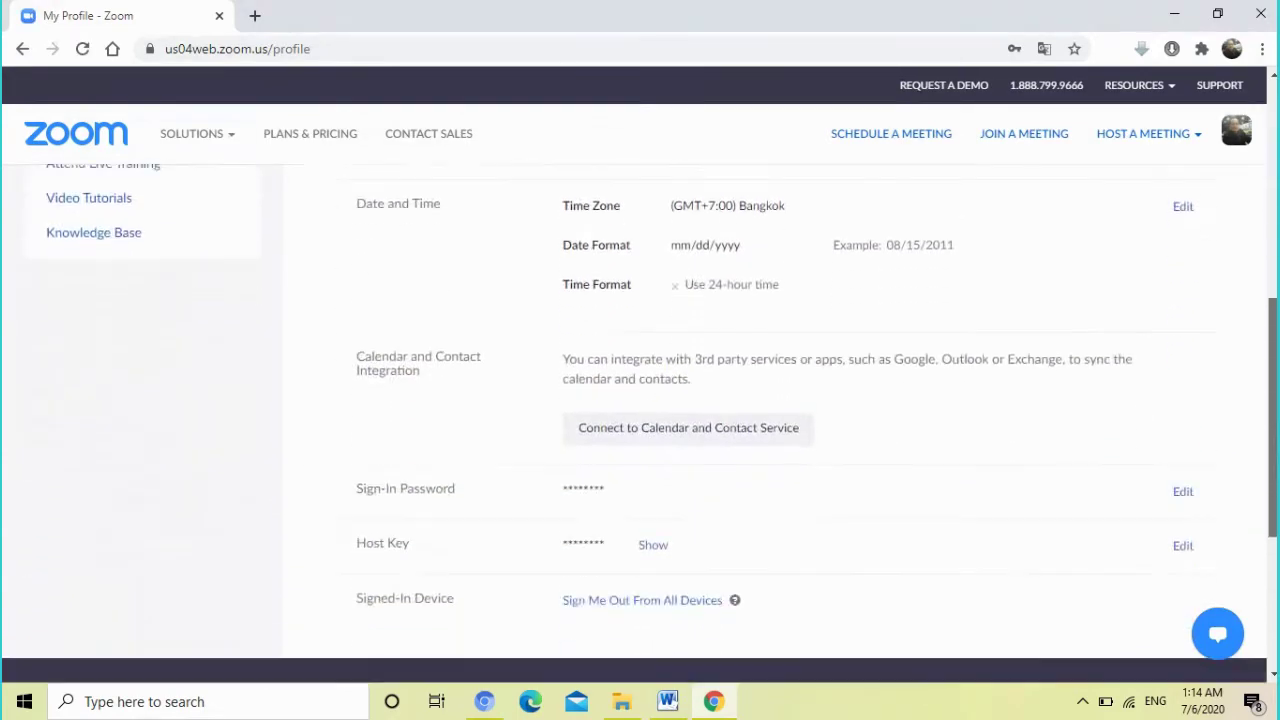
scroll(640, 425, up, 5)
scroll(1245, 180, down, 3)
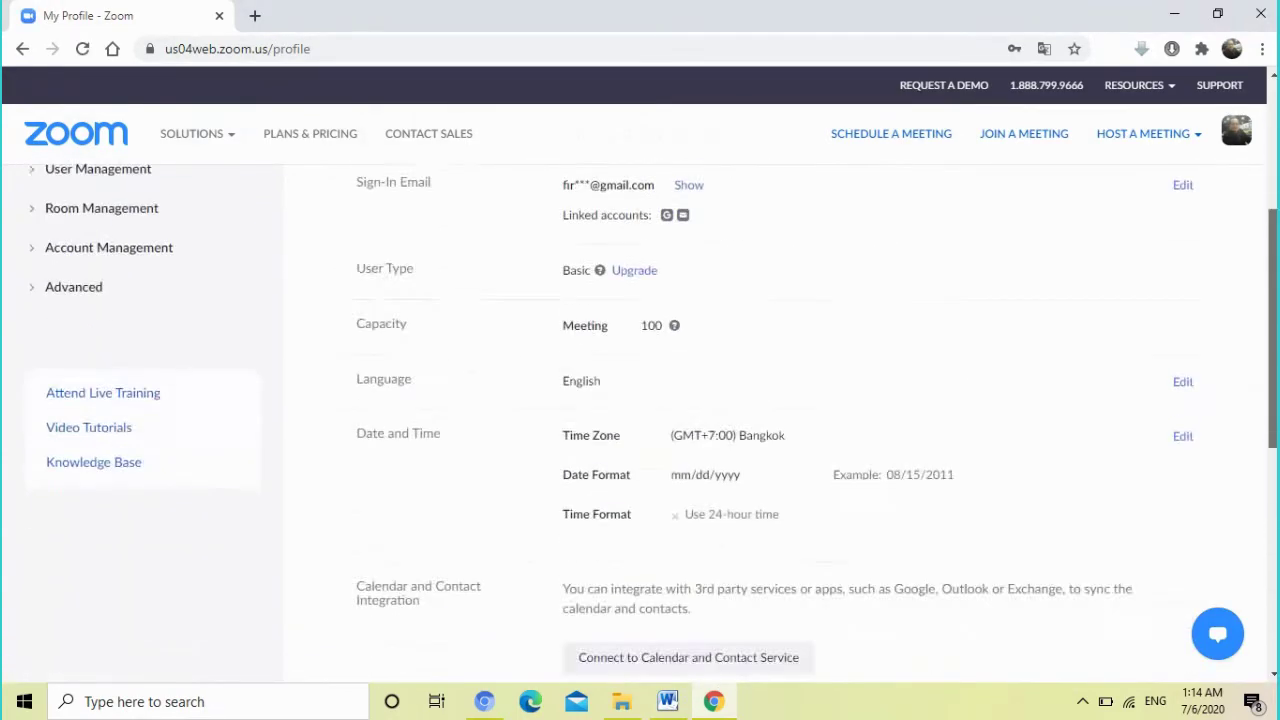
scroll(1245, 180, up, 3)
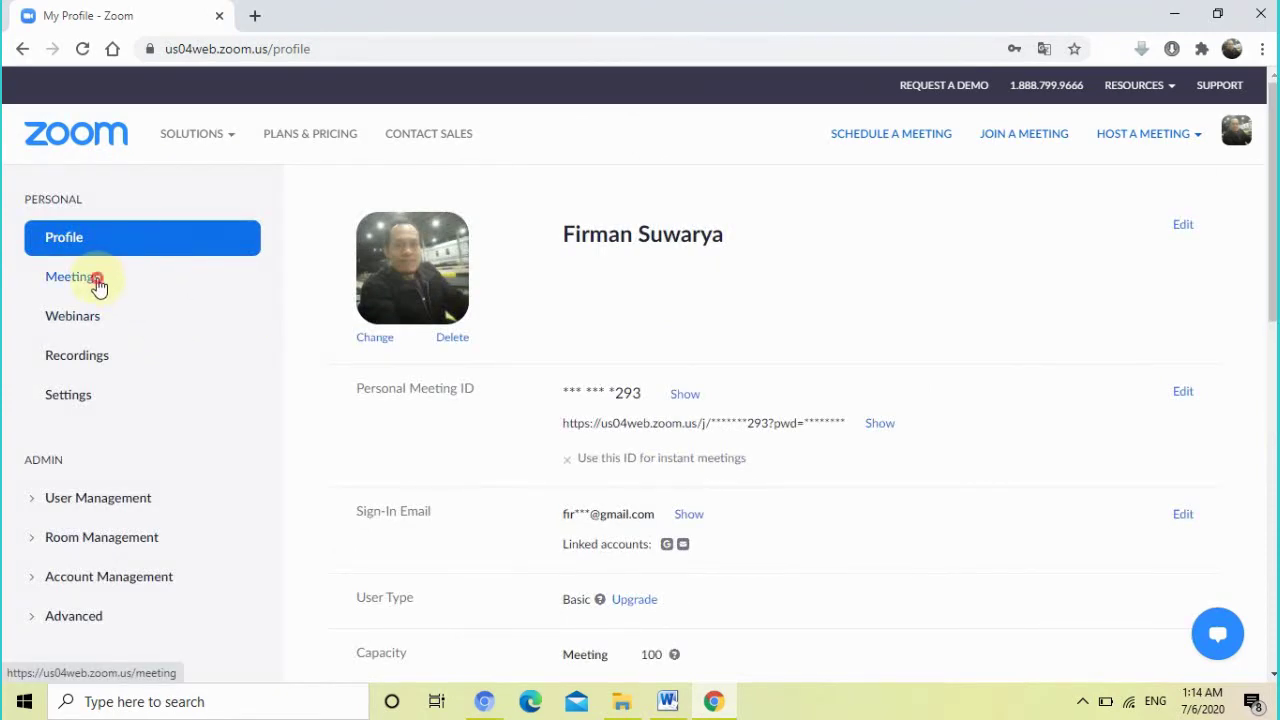
click(95, 282)
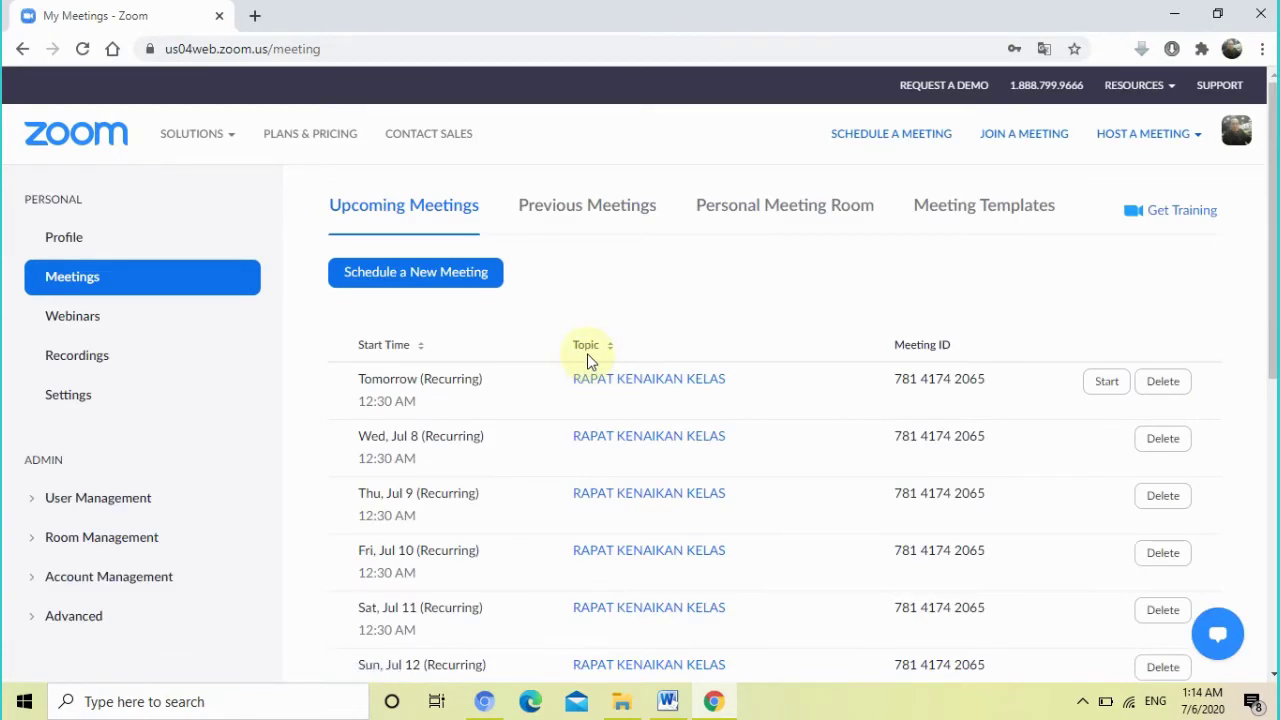
Step: Start scheduling a new meeting and set its topic to RAPAT KELULUSAN
mouse_move(1272, 230)
mouse_down()
mouse_move(1272, 375)
mouse_move(1272, 230)
mouse_up()
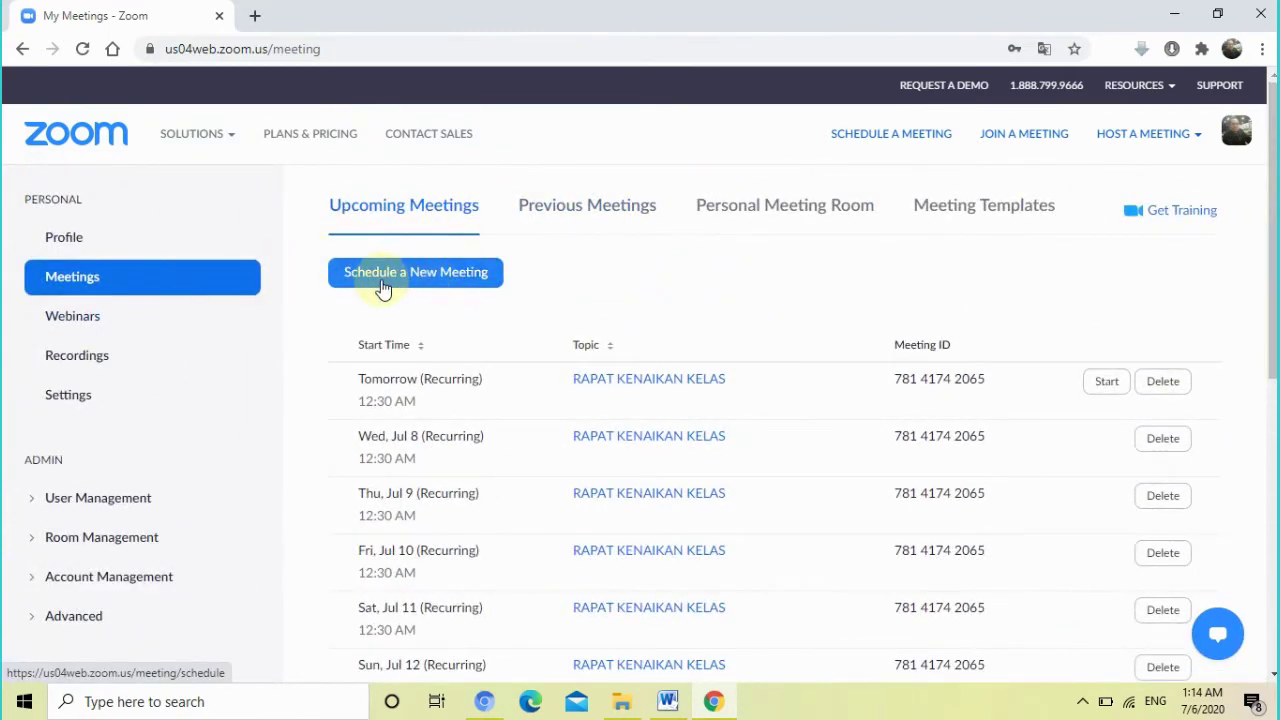
click(437, 279)
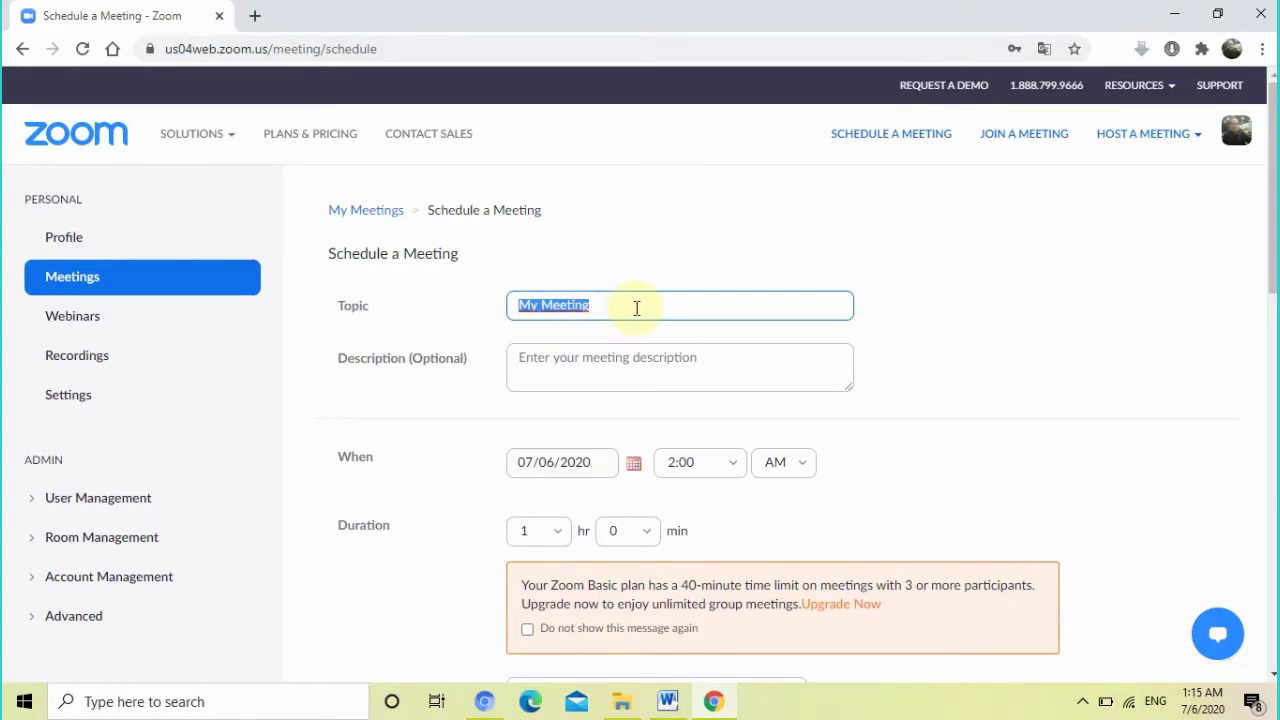
text(RAPAT)
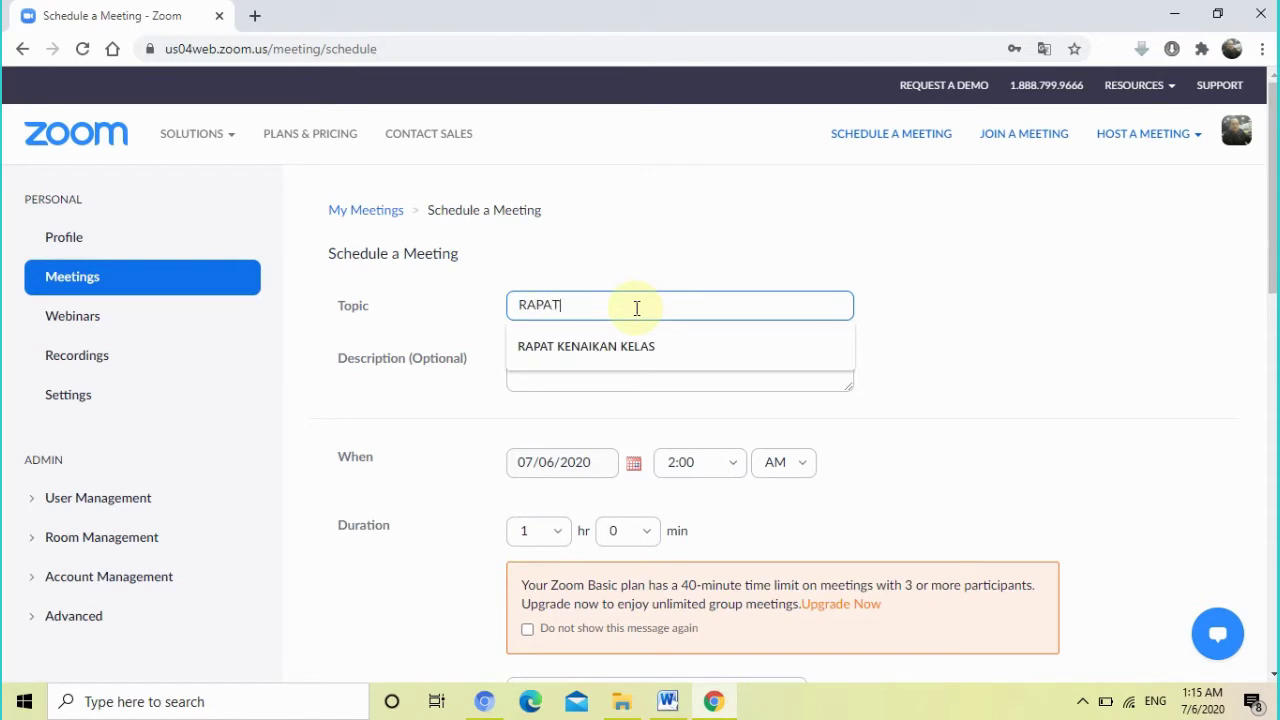
text( KEL)
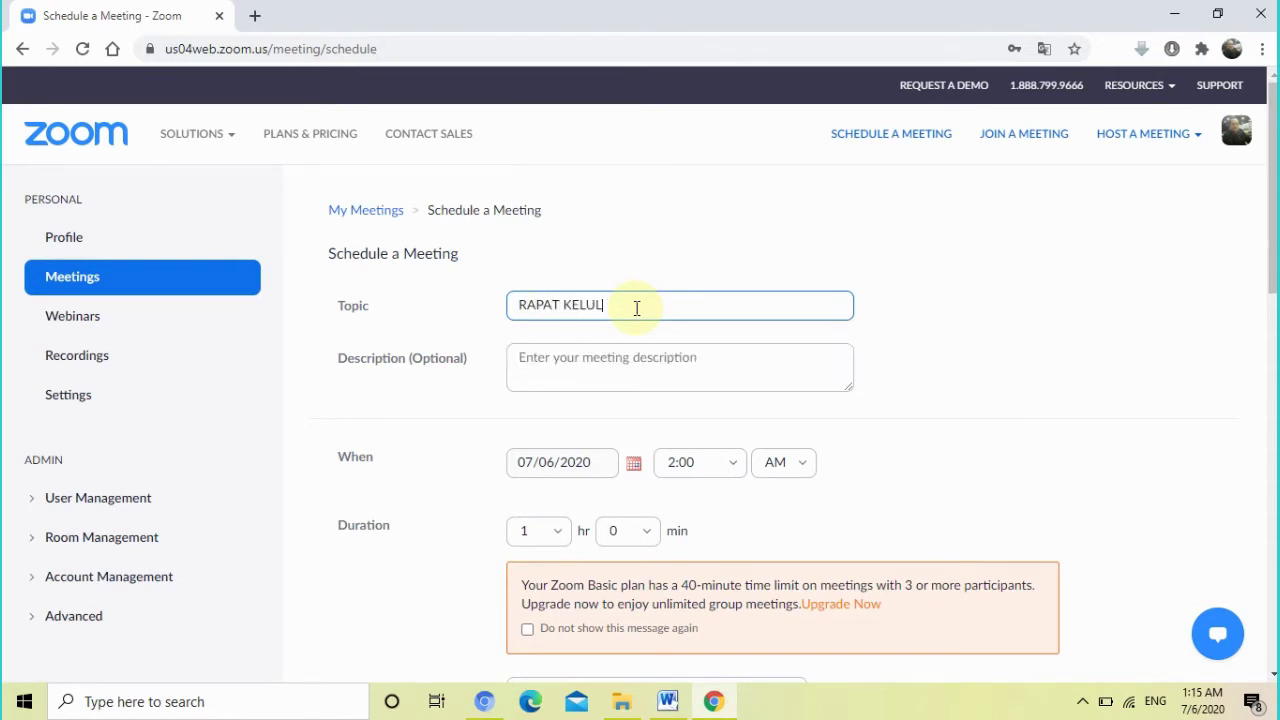
text(ULUSAN)
click(591, 367)
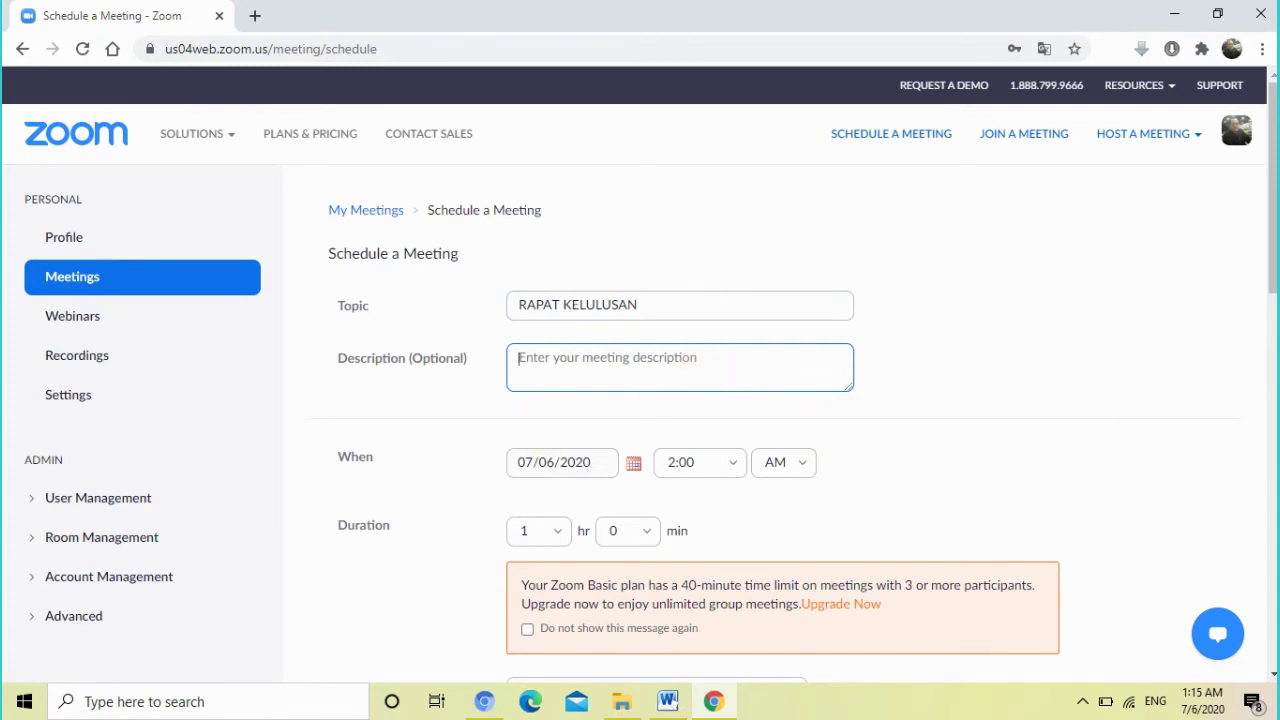
Step: Set the meeting's host video to on and participant video to off
drag(1273, 257, 1273, 368)
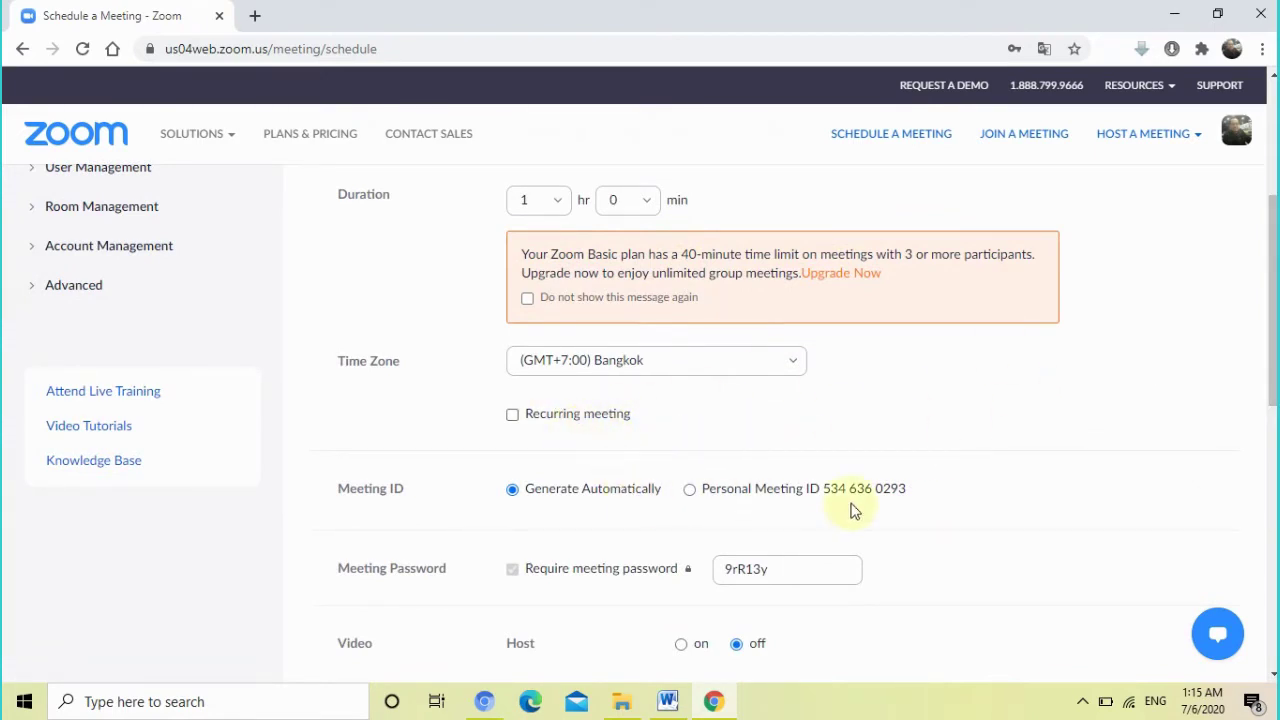
drag(1271, 424, 1271, 482)
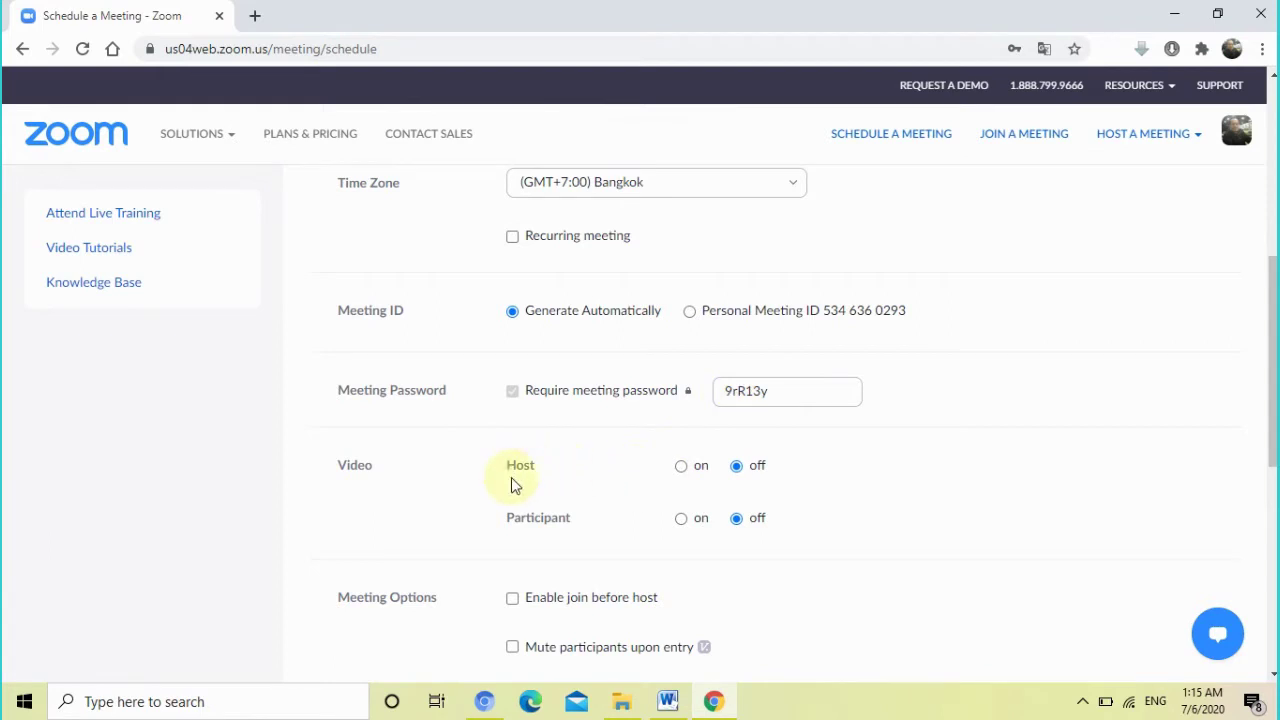
click(682, 467)
click(683, 520)
click(741, 521)
Step: Enable joining before host and muting participants upon entry, and save the meeting
drag(1275, 378, 1272, 447)
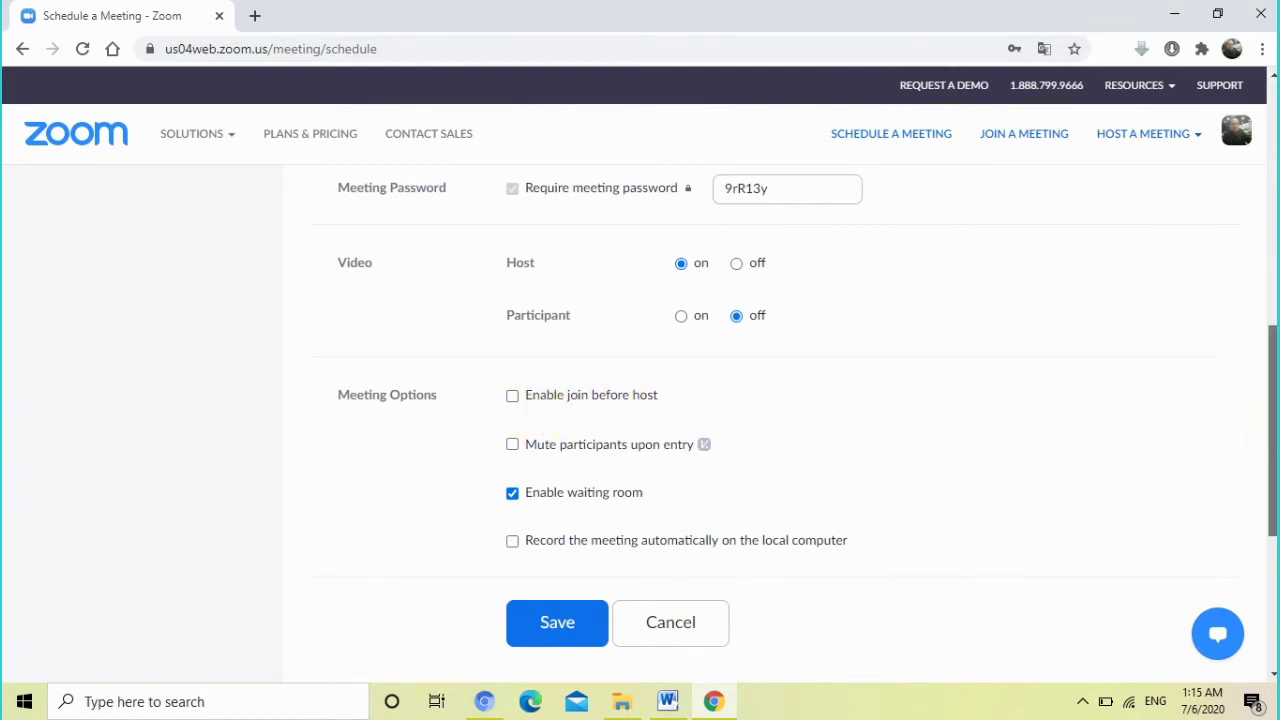
mouse_move(1274, 448)
mouse_down()
mouse_move(1274, 404)
mouse_move(1274, 433)
mouse_up()
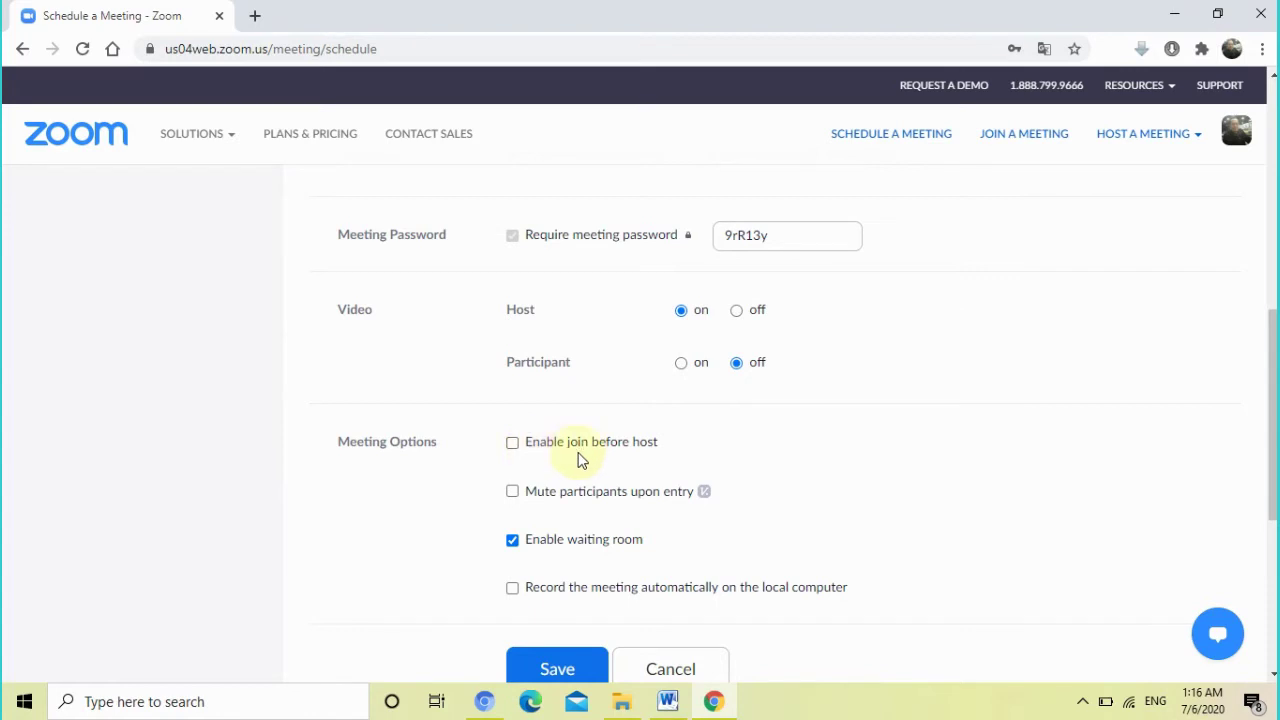
click(512, 443)
click(512, 493)
click(512, 493)
click(512, 493)
scroll(1012, 467, down, 2)
click(606, 506)
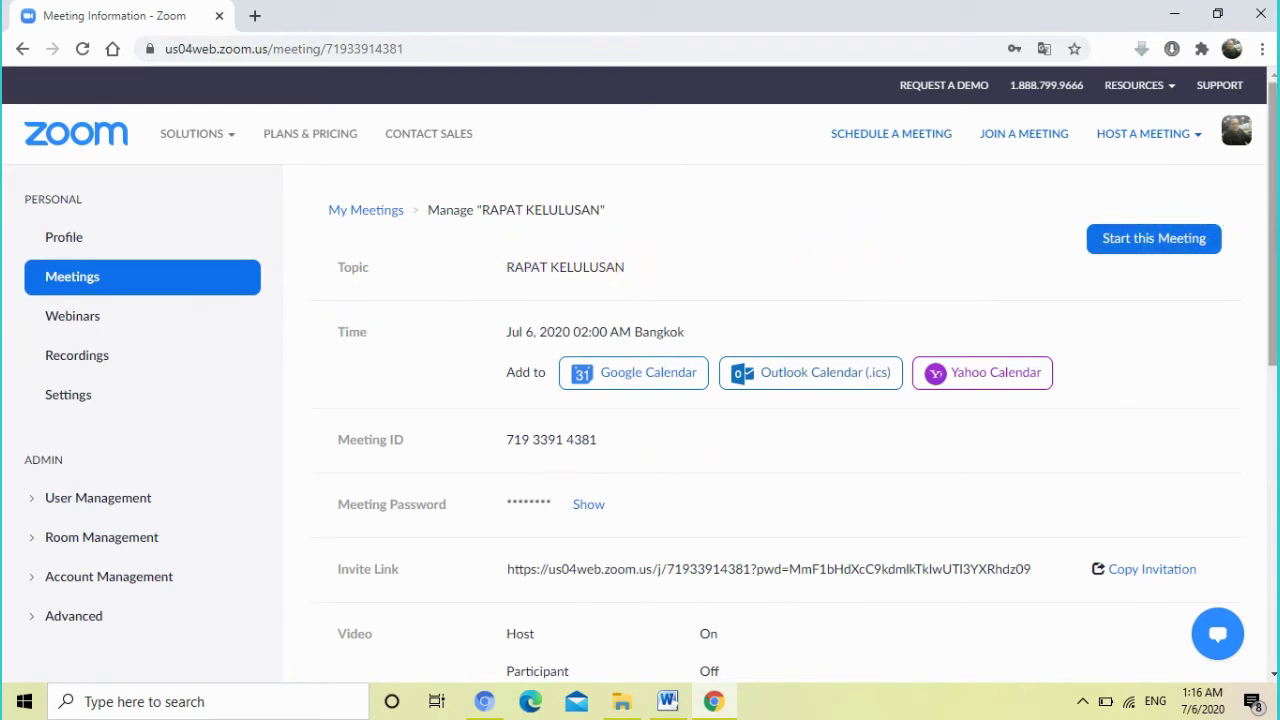
Step: Review the topic, time and meeting ID of the saved meeting
mouse_move(1268, 203)
mouse_down()
mouse_move(1270, 226)
mouse_move(1270, 203)
mouse_up()
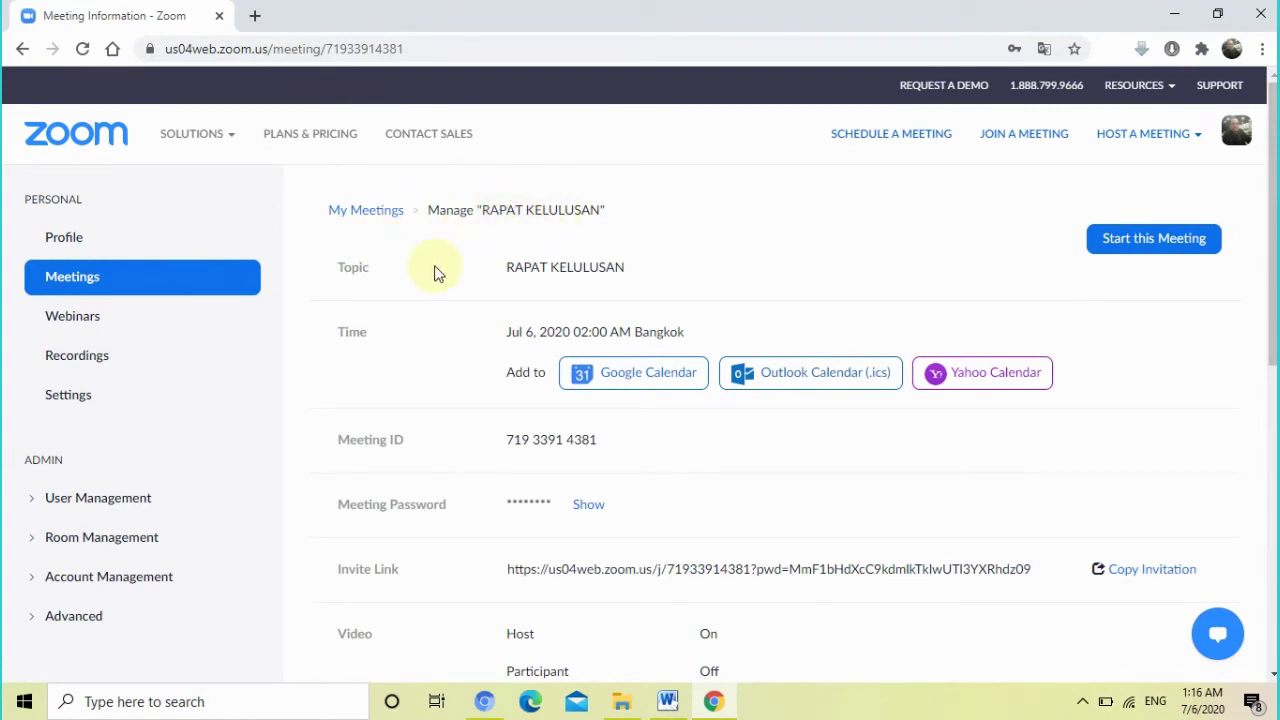
drag(531, 268, 590, 267)
mouse_move(514, 335)
mouse_down()
mouse_move(557, 345)
mouse_move(514, 332)
mouse_move(534, 332)
mouse_up()
click(514, 331)
click(571, 336)
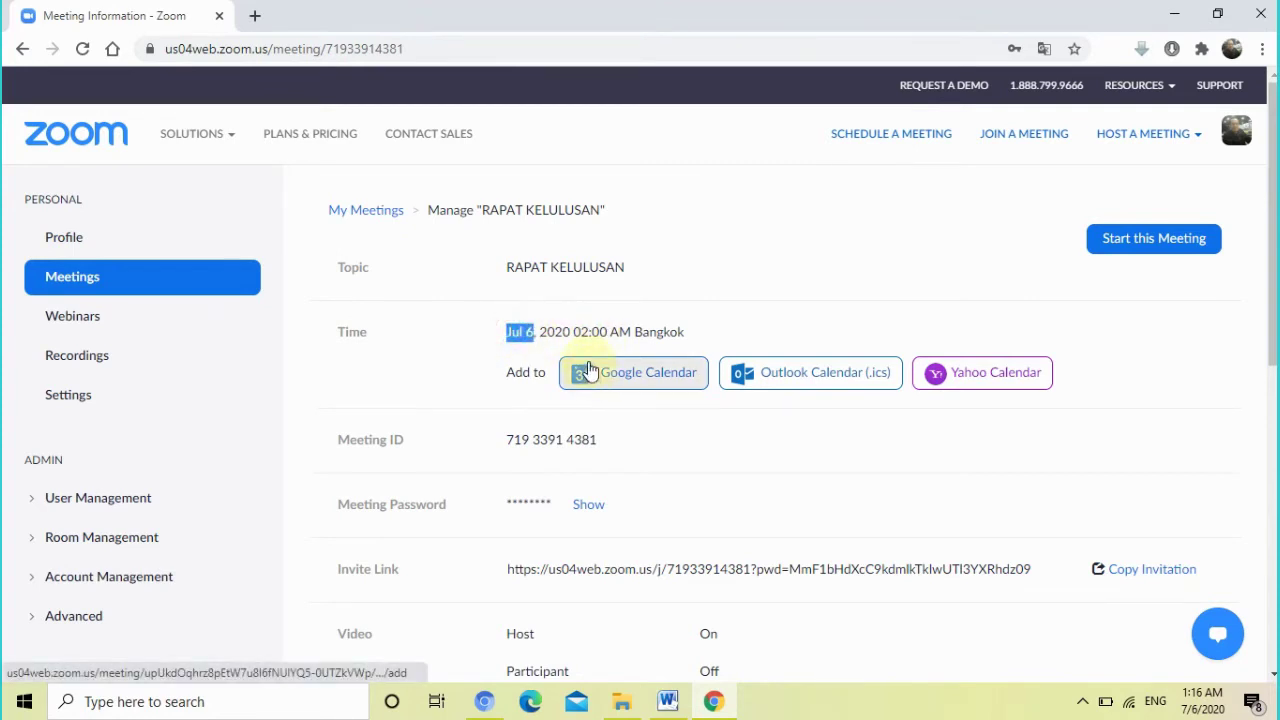
click(519, 377)
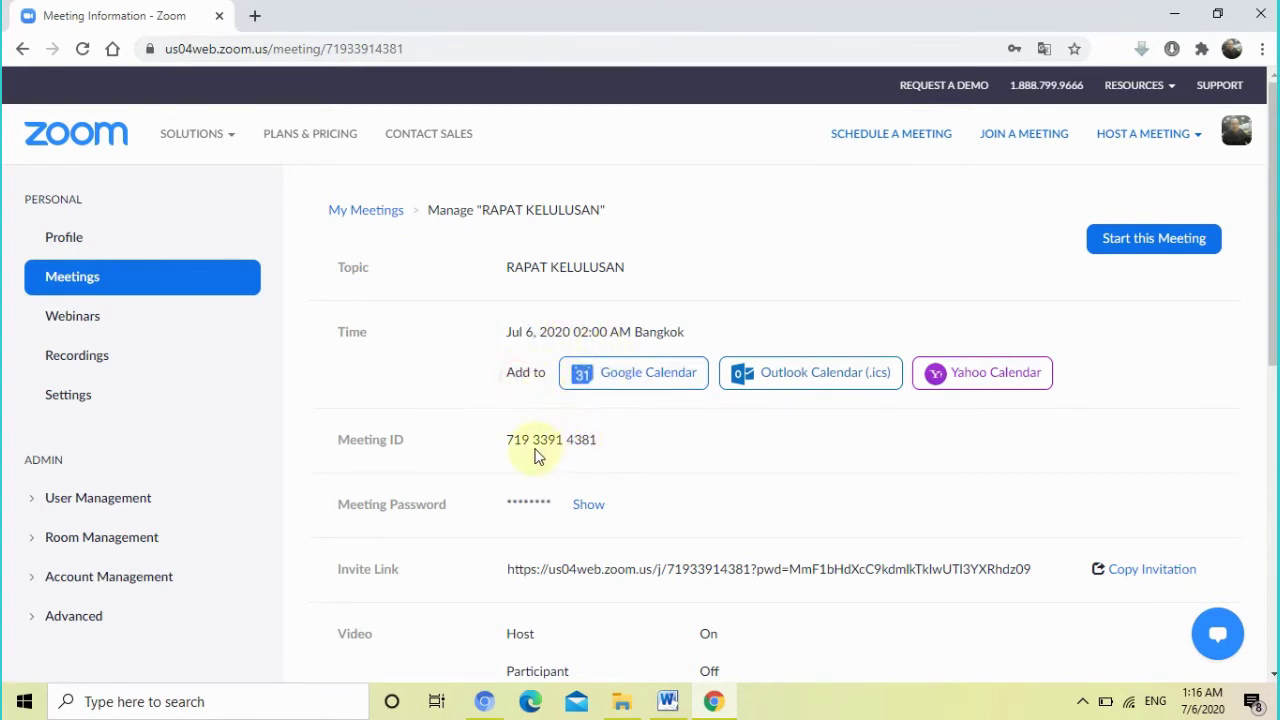
drag(509, 439, 606, 449)
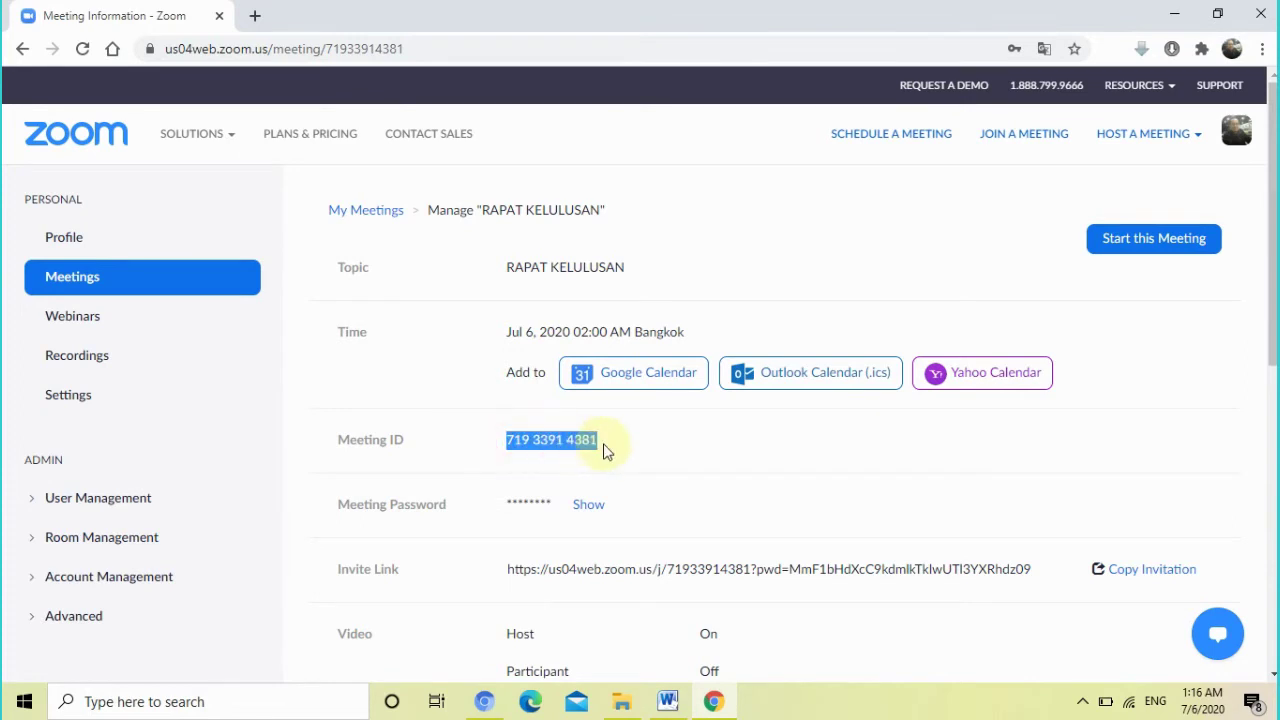
click(516, 438)
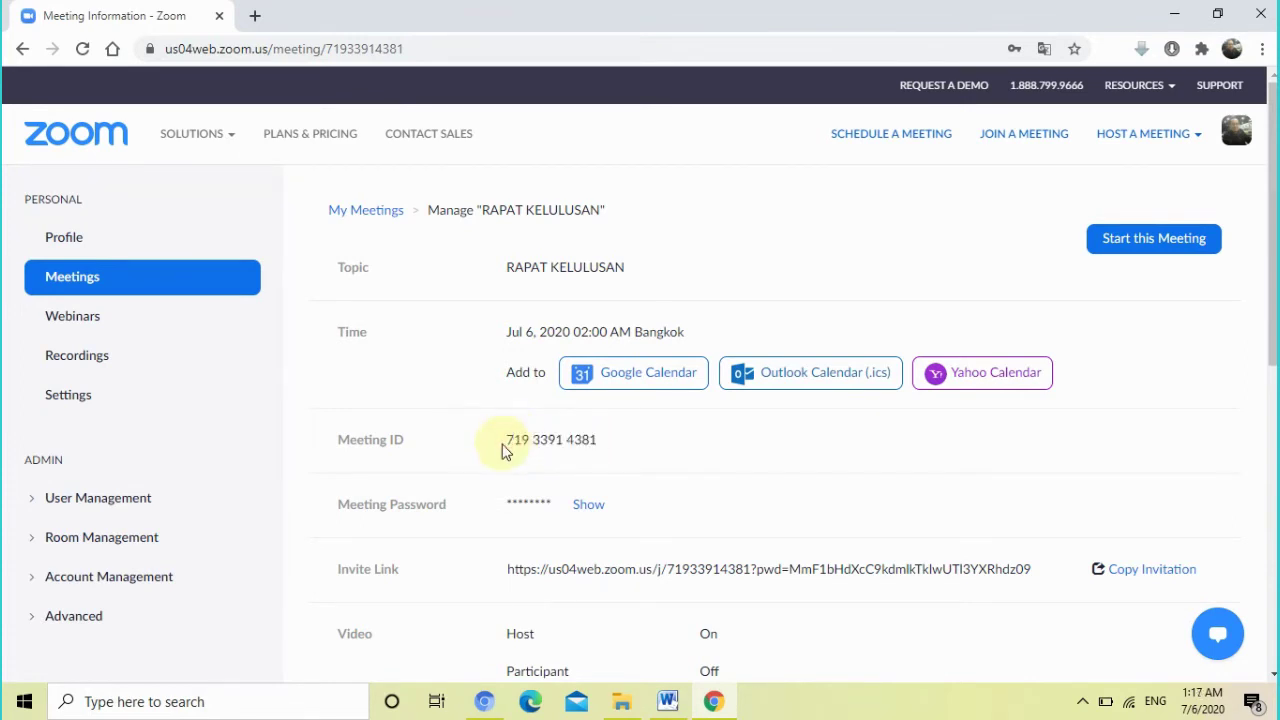
drag(509, 440, 597, 443)
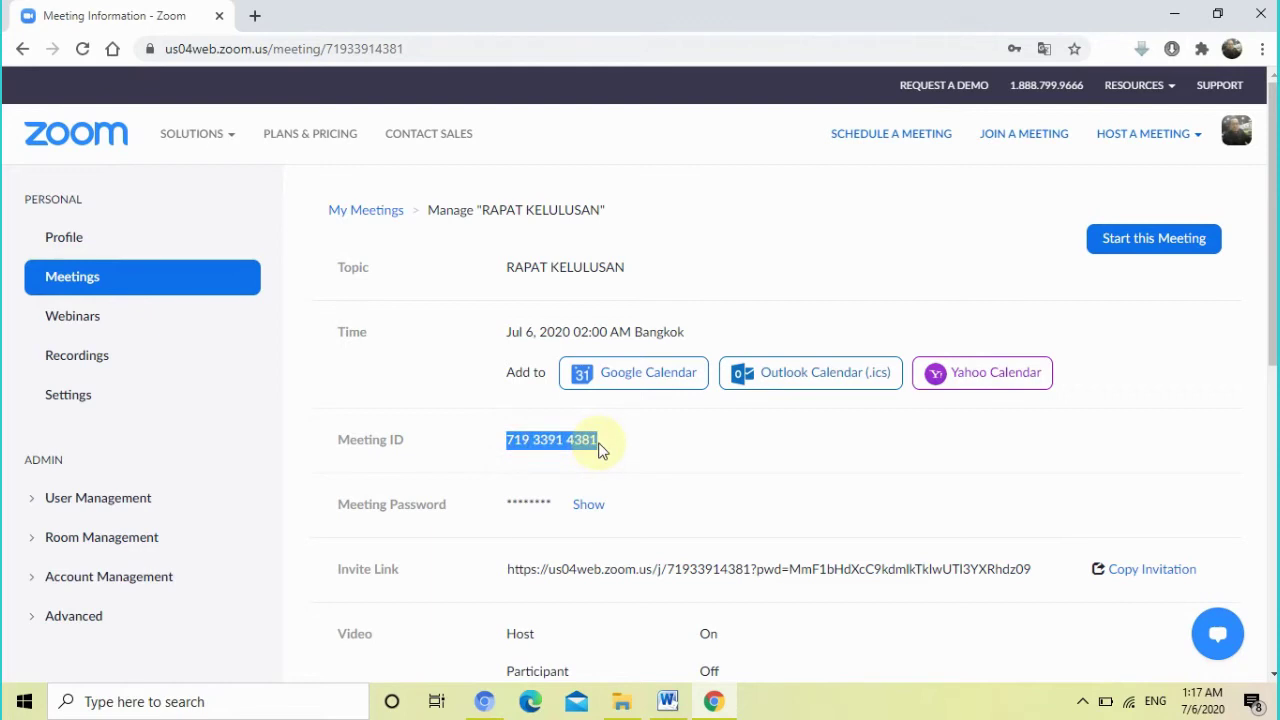
drag(506, 439, 606, 449)
Step: Examine the saved meeting's invite link, video settings and meeting options
drag(1273, 270, 1273, 368)
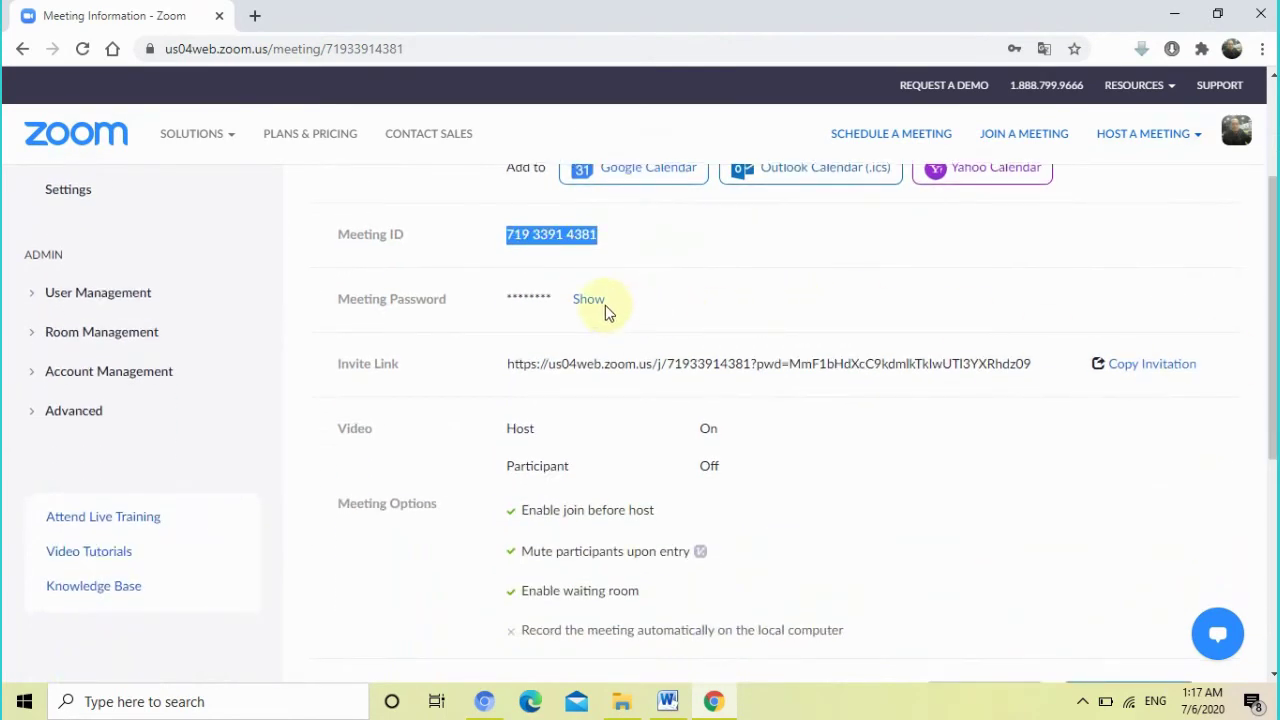
click(510, 365)
shift+click(1005, 365)
click(1040, 370)
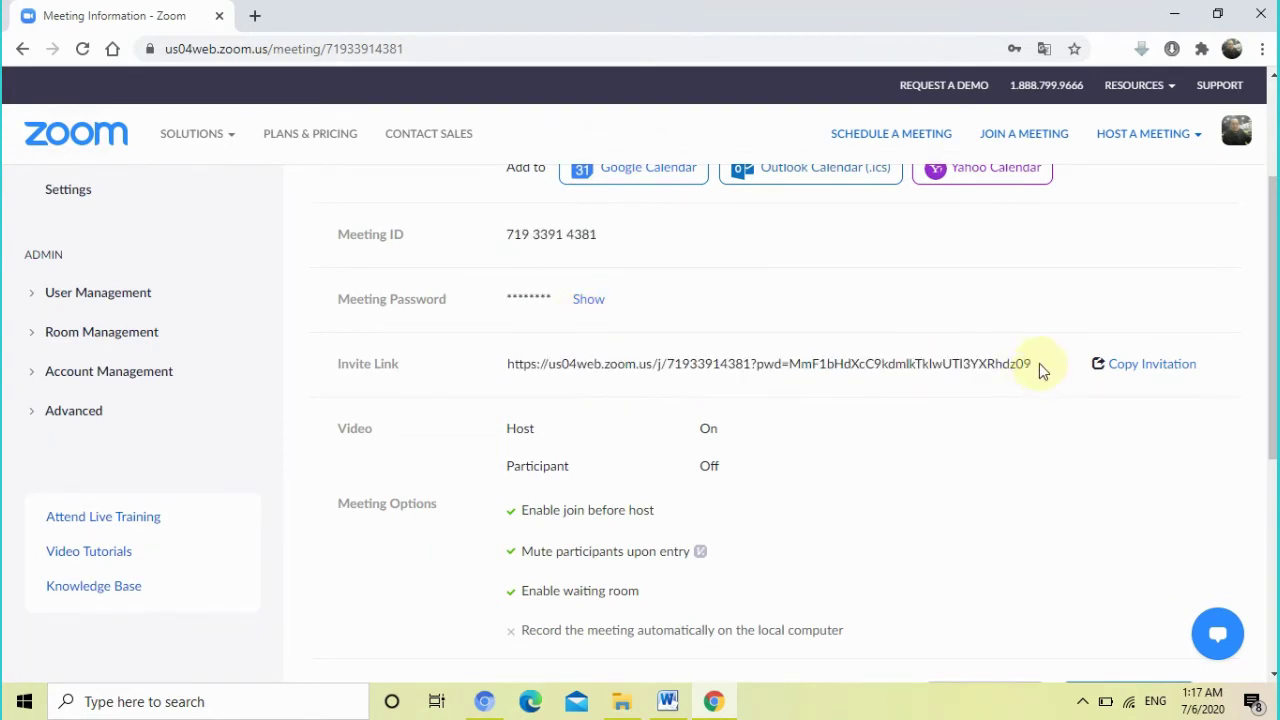
triple_click(1032, 362)
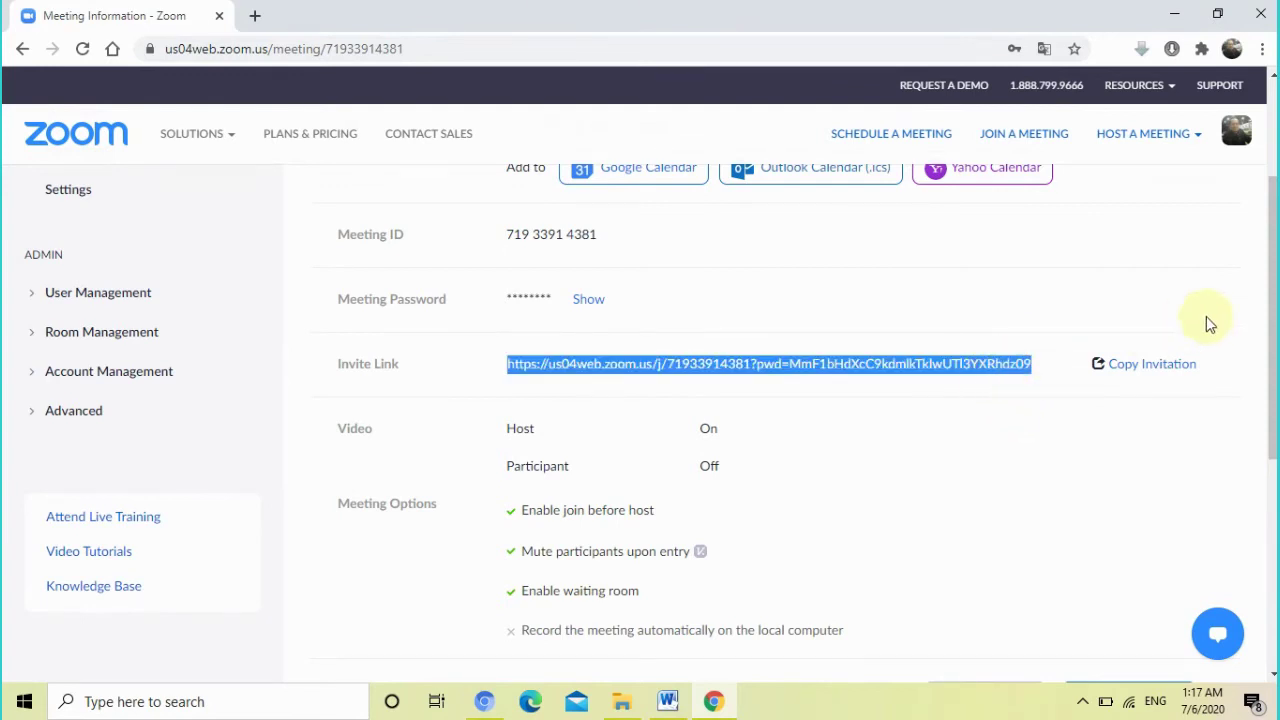
scroll(1262, 310, down, 1)
scroll(650, 425, up, 1)
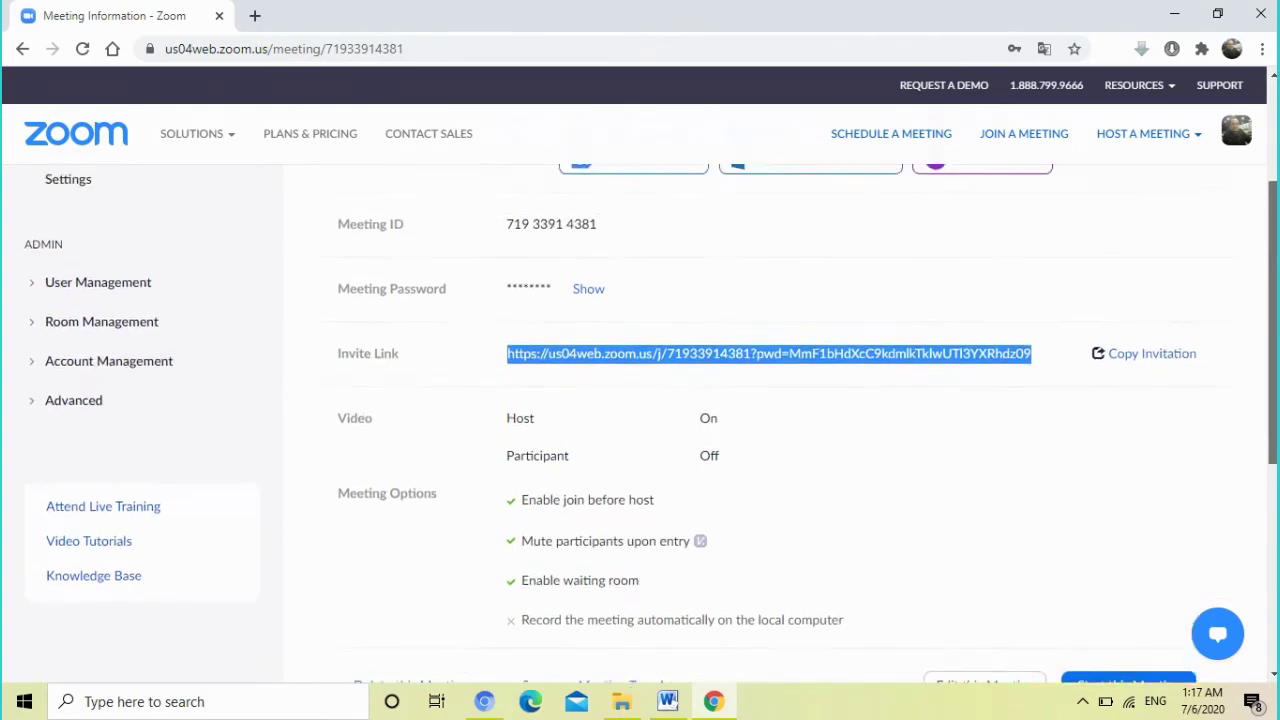
scroll(650, 425, down, 2)
scroll(650, 425, up, 2)
scroll(650, 425, up, 1)
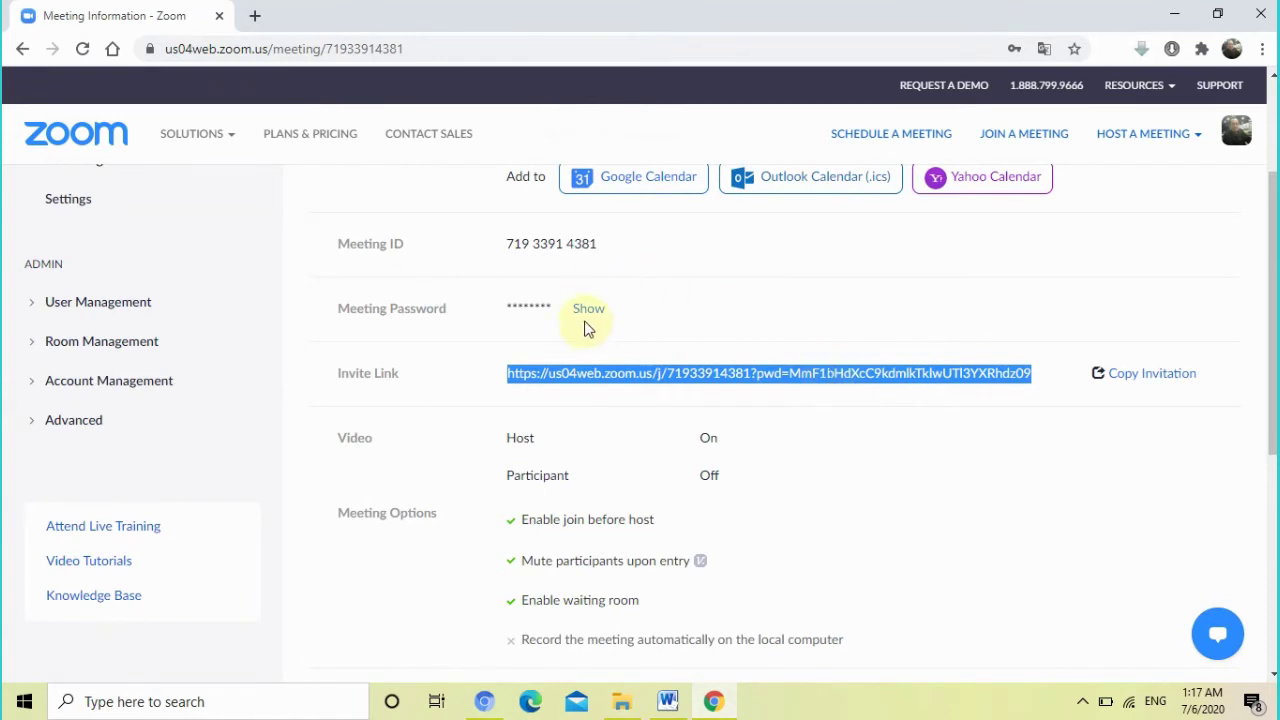
click(657, 373)
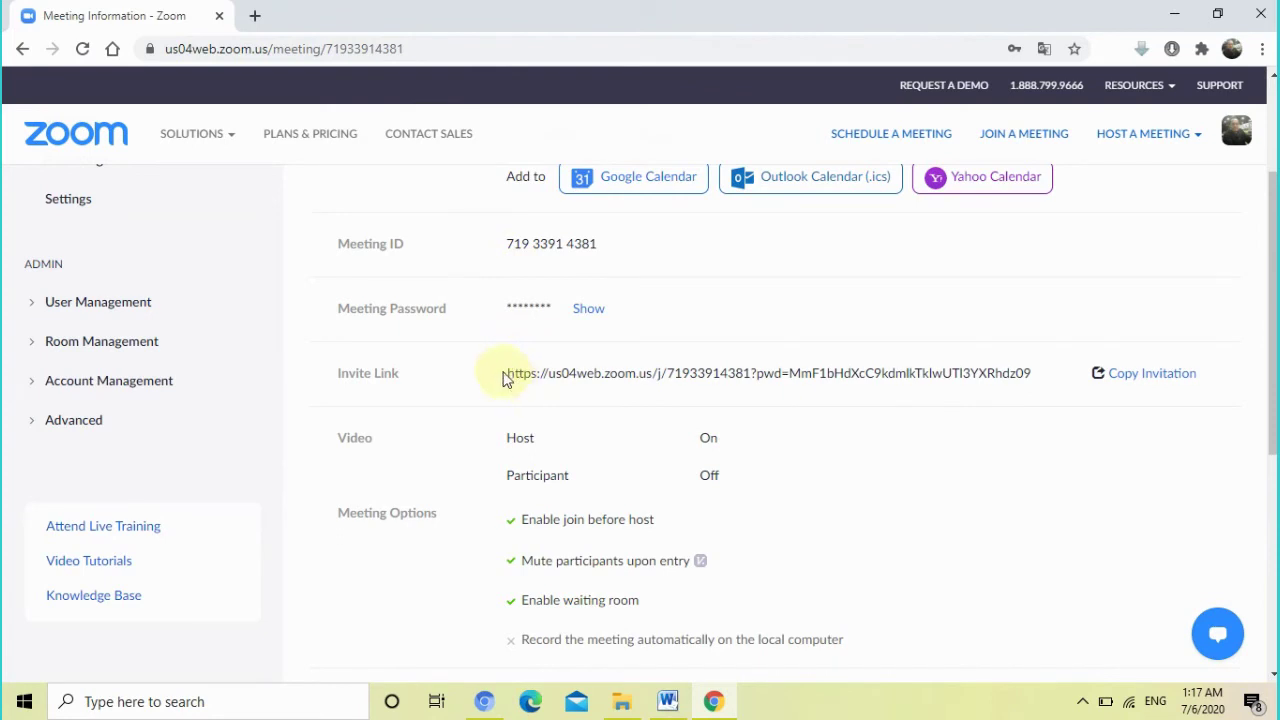
click(521, 251)
Step: Copy the meeting ID and paste it into a new Word document
drag(1272, 455, 1260, 417)
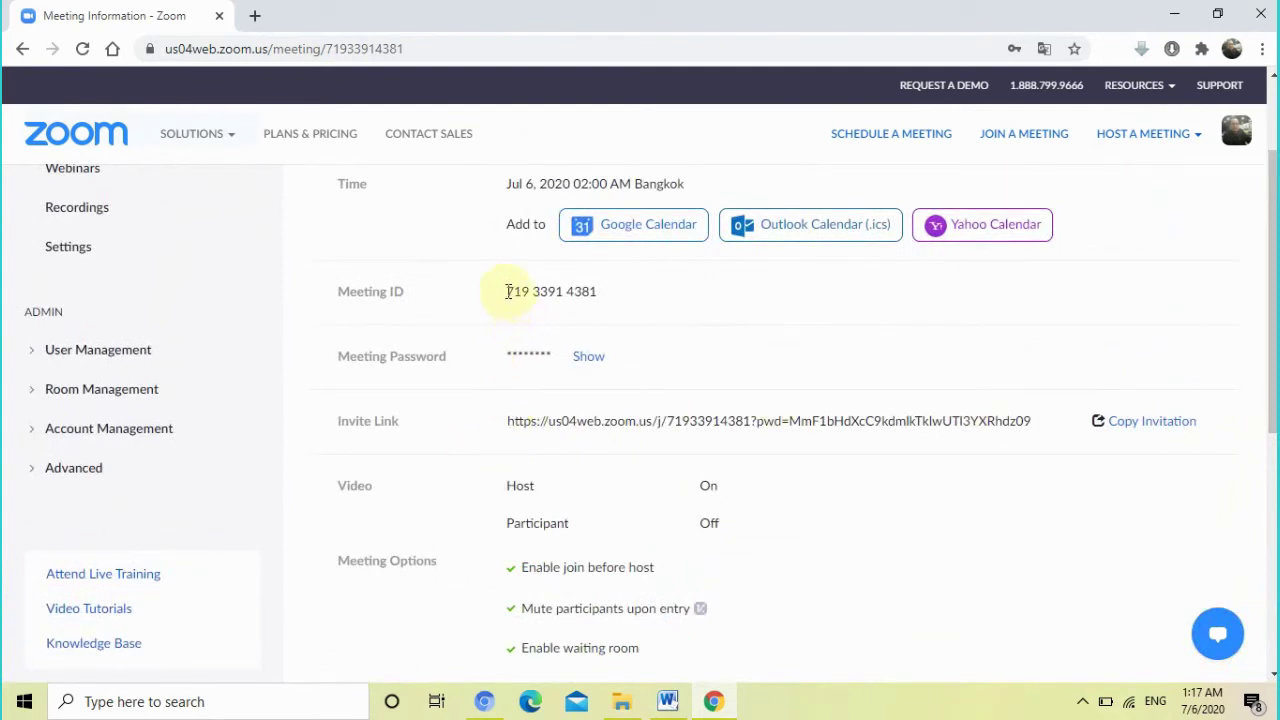
drag(508, 291, 606, 291)
key(ctrl+c)
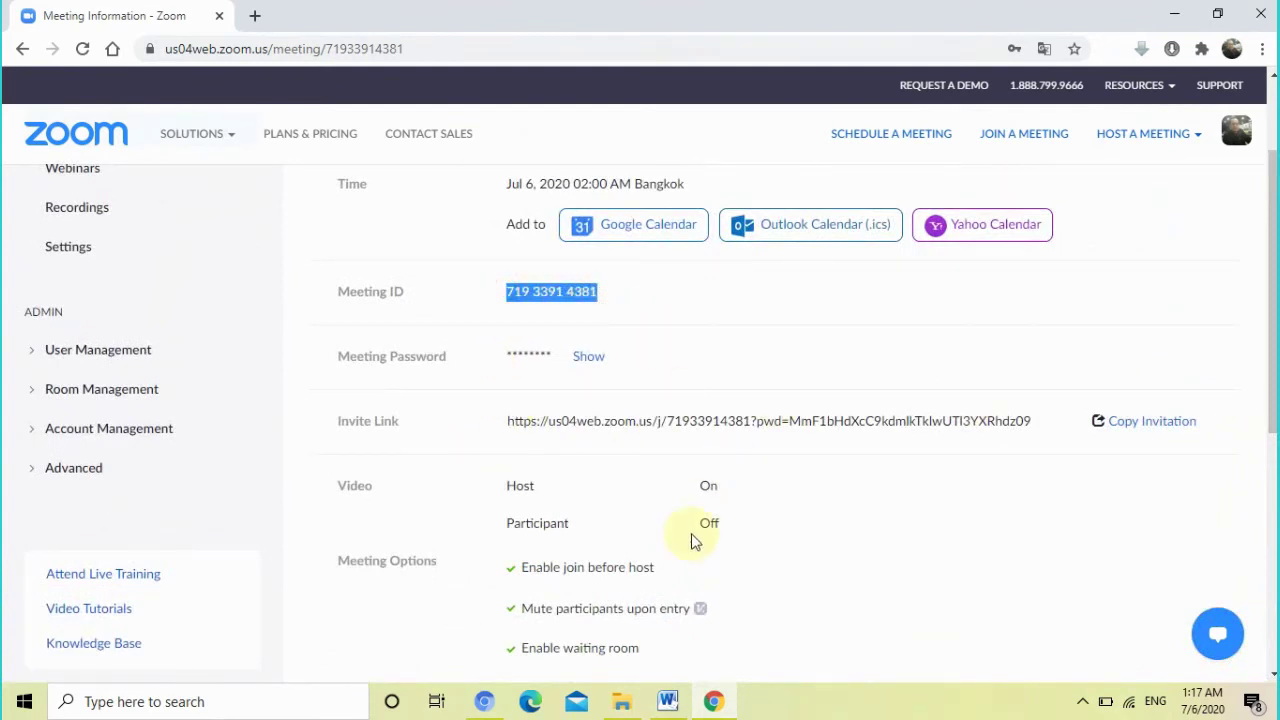
click(683, 706)
key(ctrl+n)
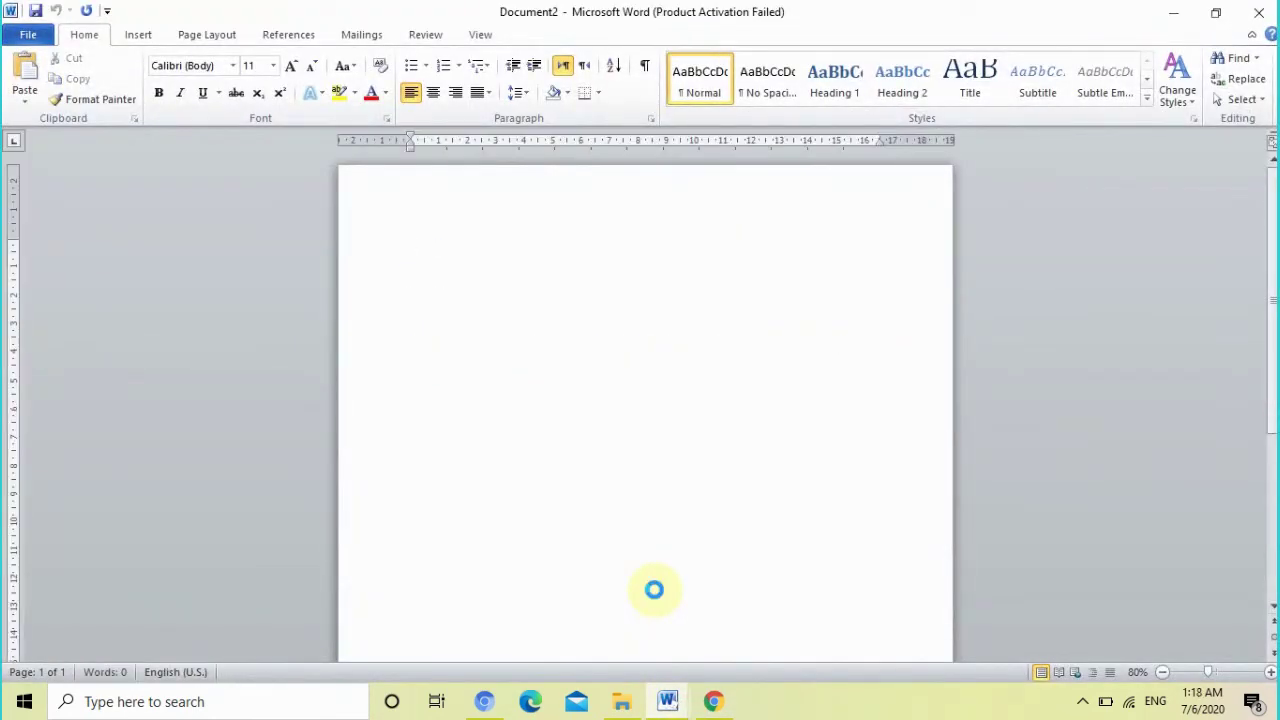
key(ctrl+v)
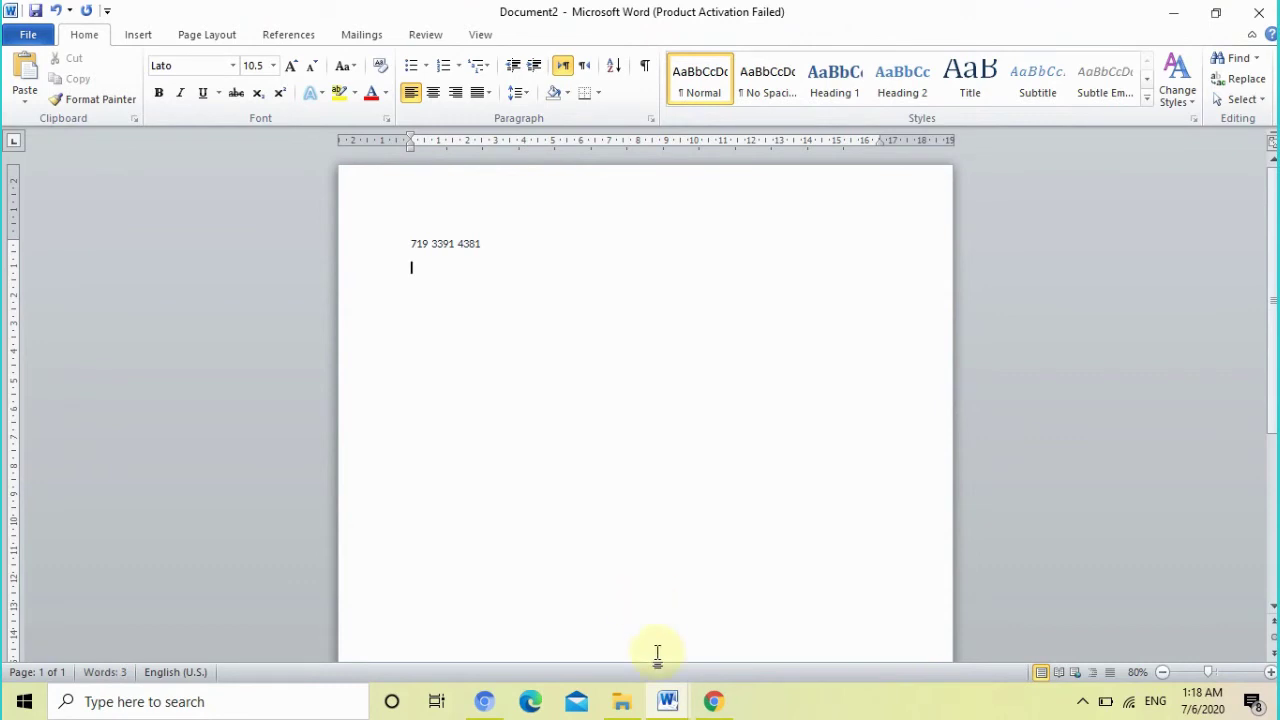
Step: Copy the invite link from the Zoom meeting page and paste it below the meeting ID in the Word document
click(713, 701)
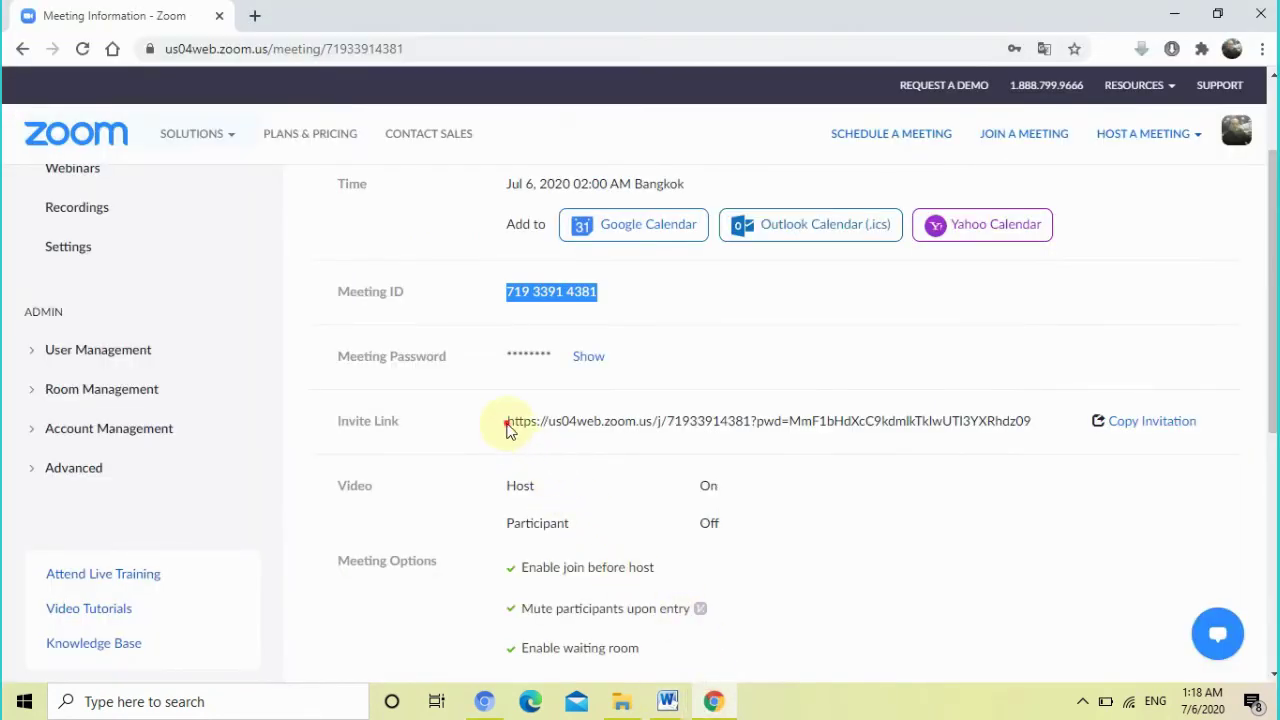
drag(506, 428, 1030, 423)
click(1050, 433)
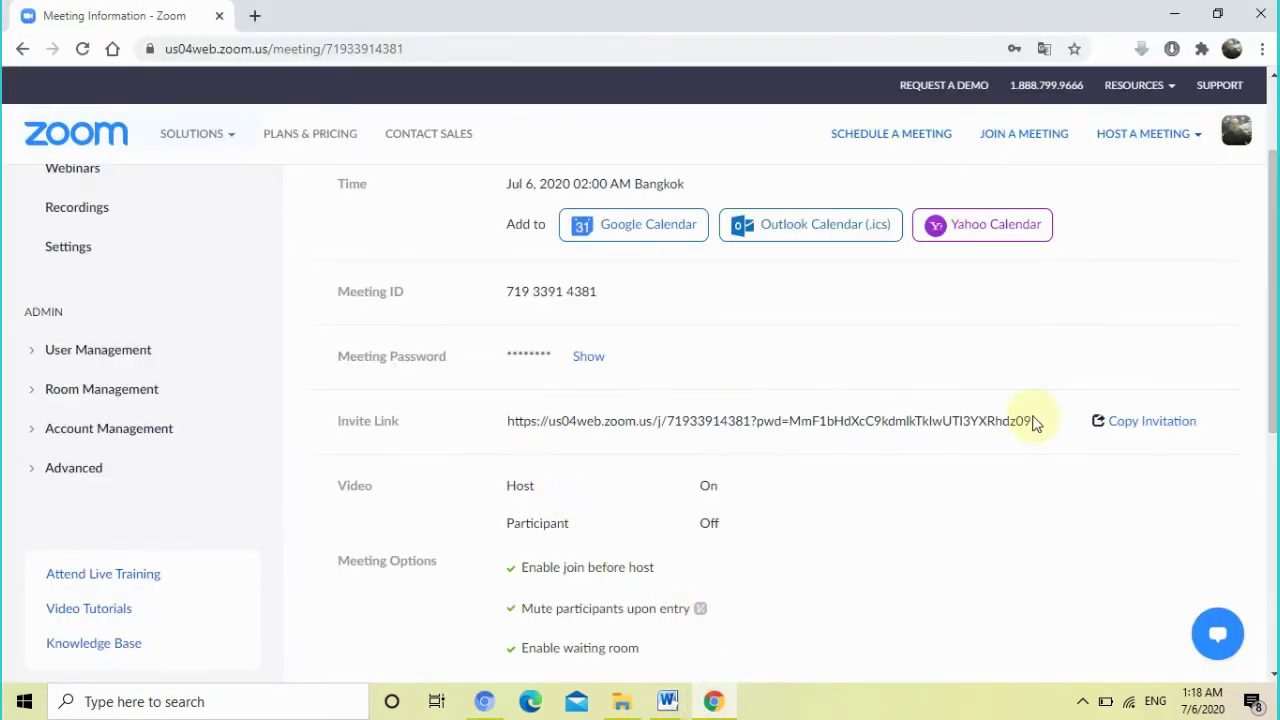
triple_click(1033, 422)
right_click(1013, 423)
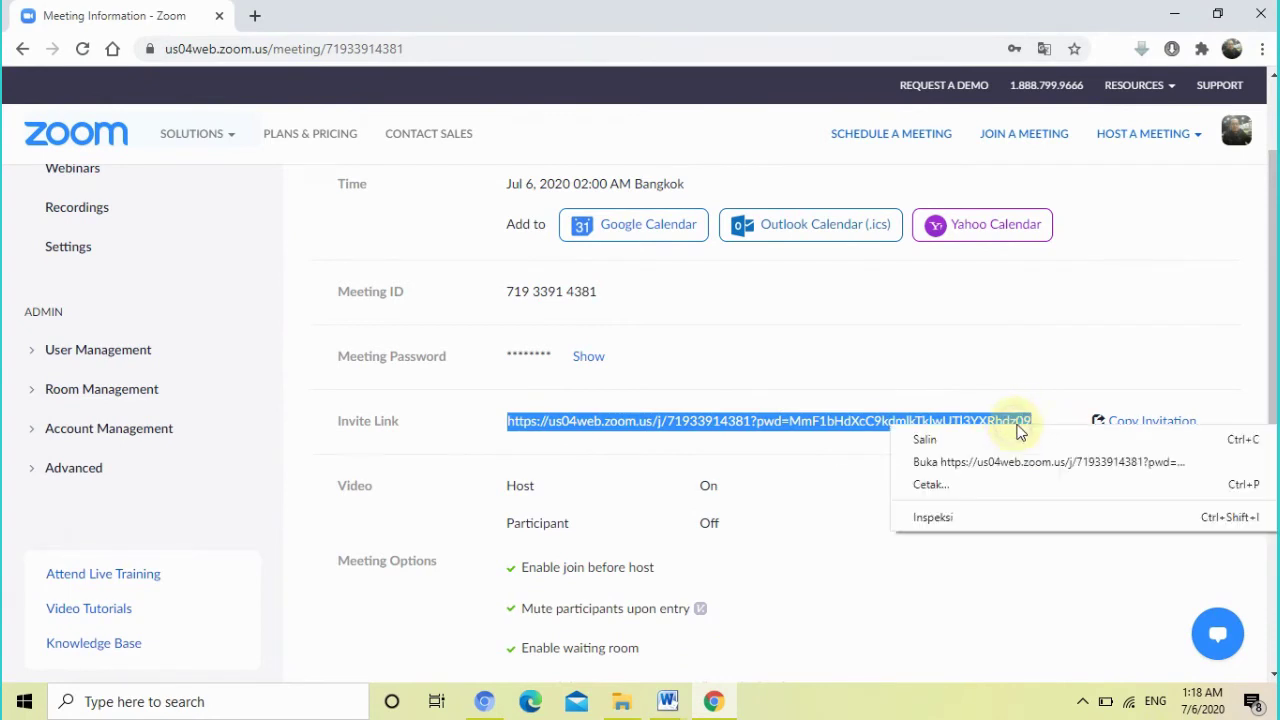
click(1020, 438)
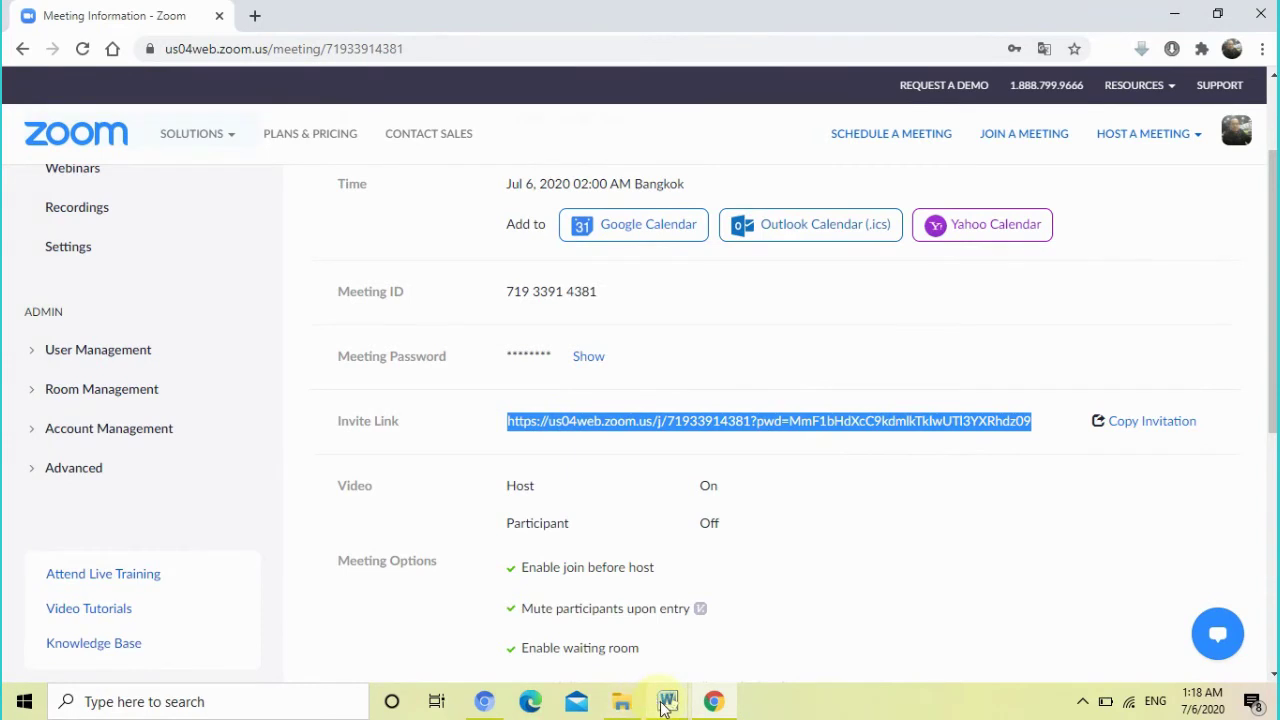
mouse_move(662, 703)
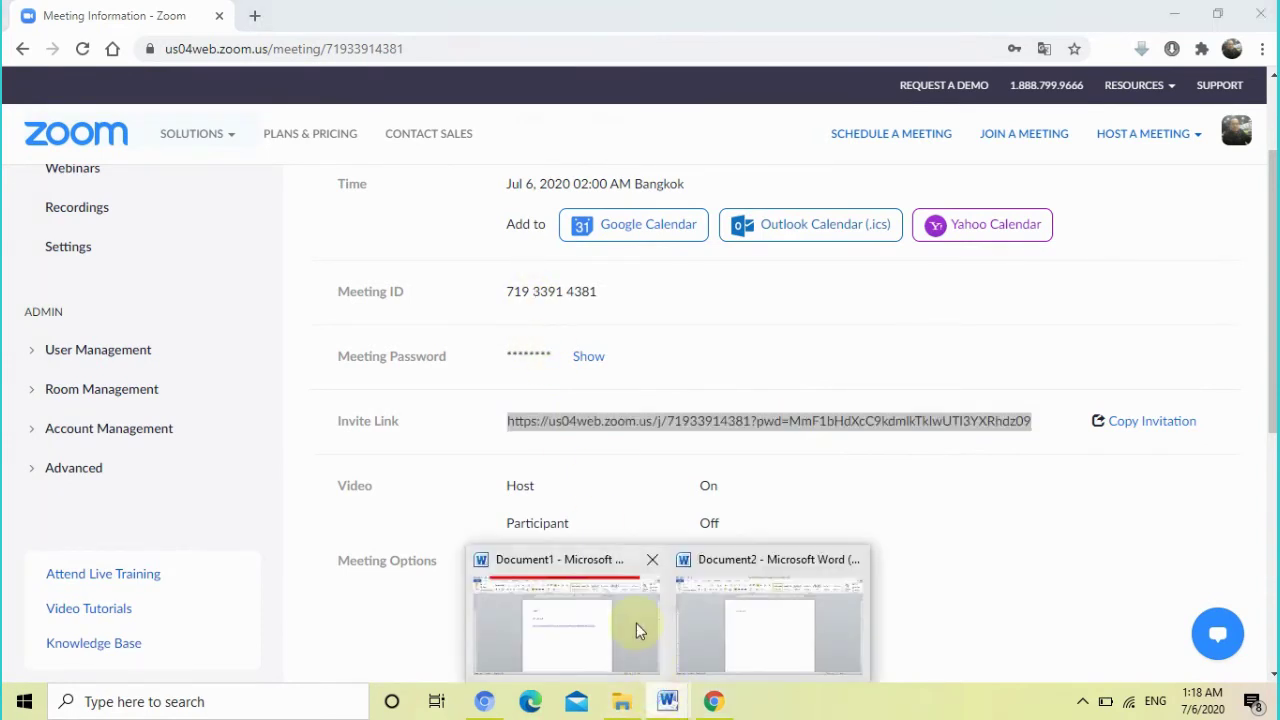
click(797, 648)
key(ctrl+v)
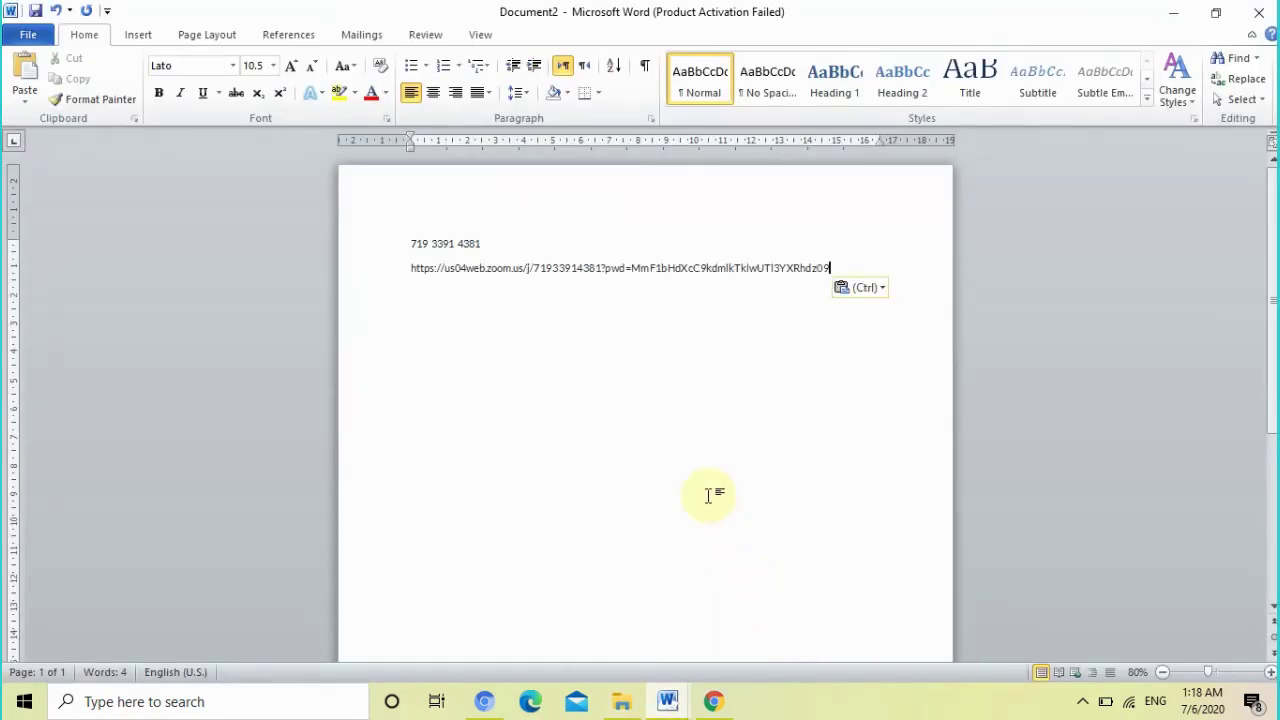
key(Return)
Step: Return to the Zoom meeting page in Chrome, start the meeting and allow it to open in Zoom Meetings
click(713, 701)
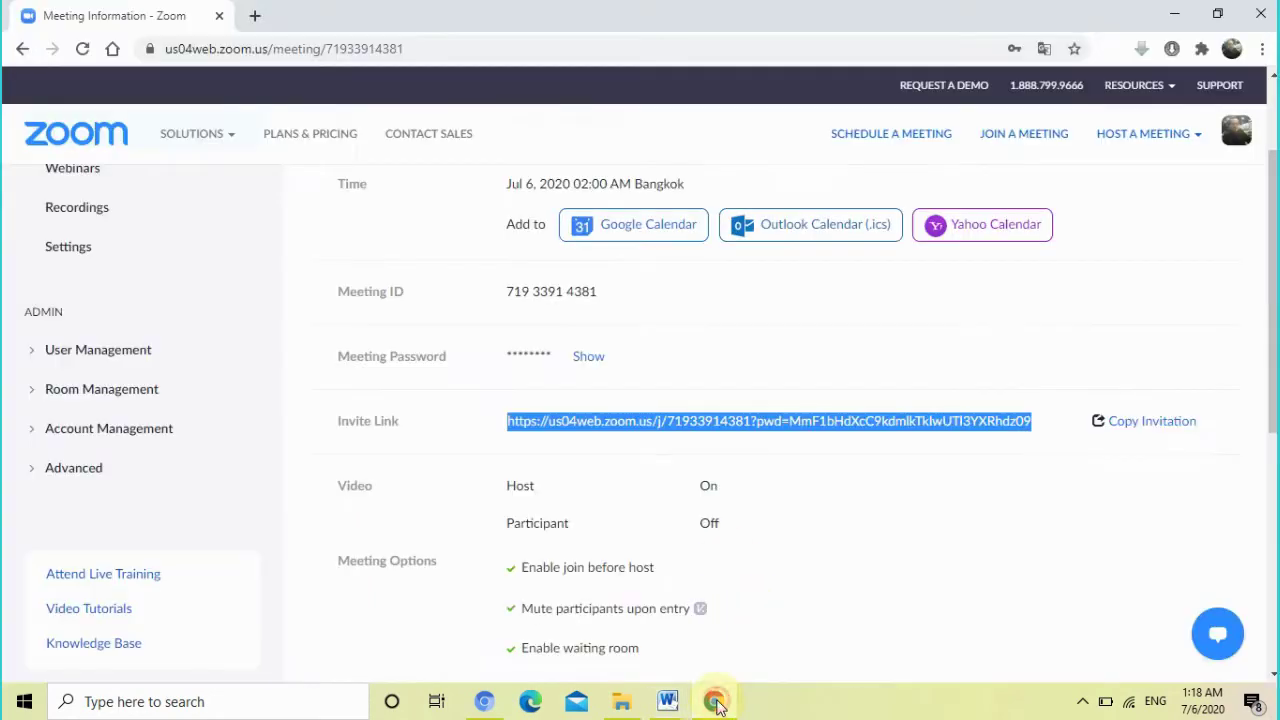
drag(1272, 375, 1270, 510)
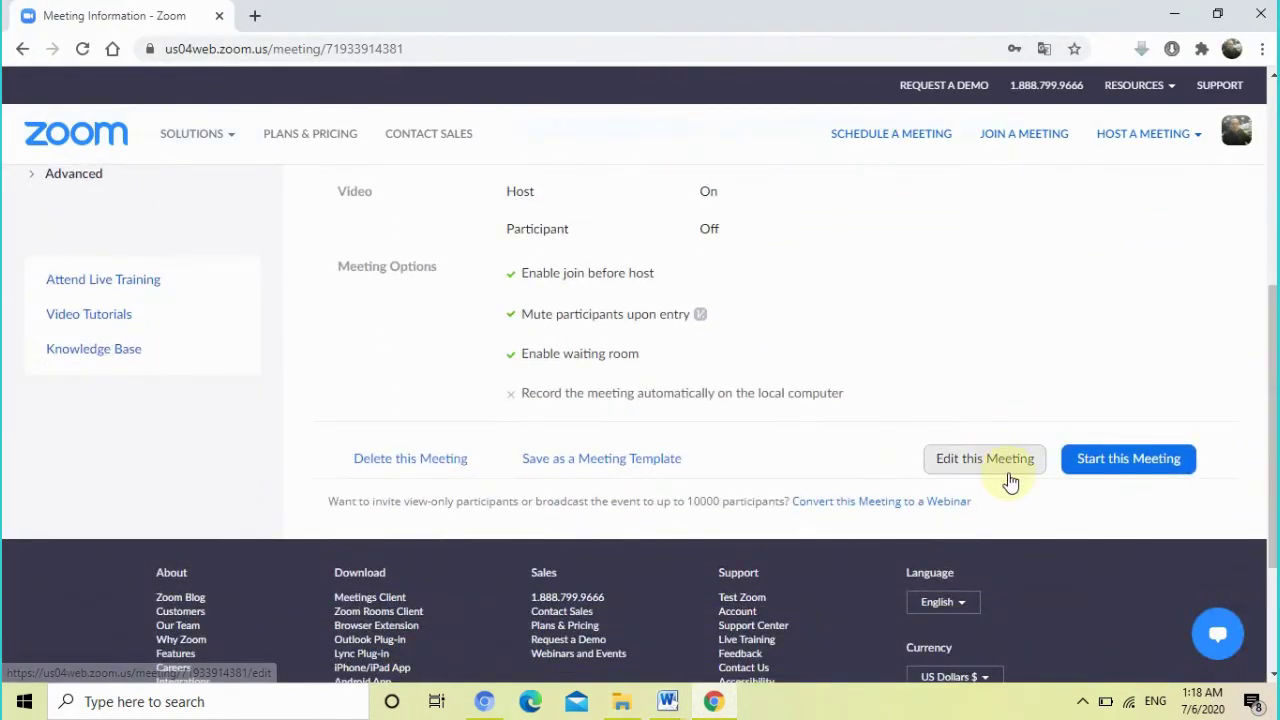
click(1128, 474)
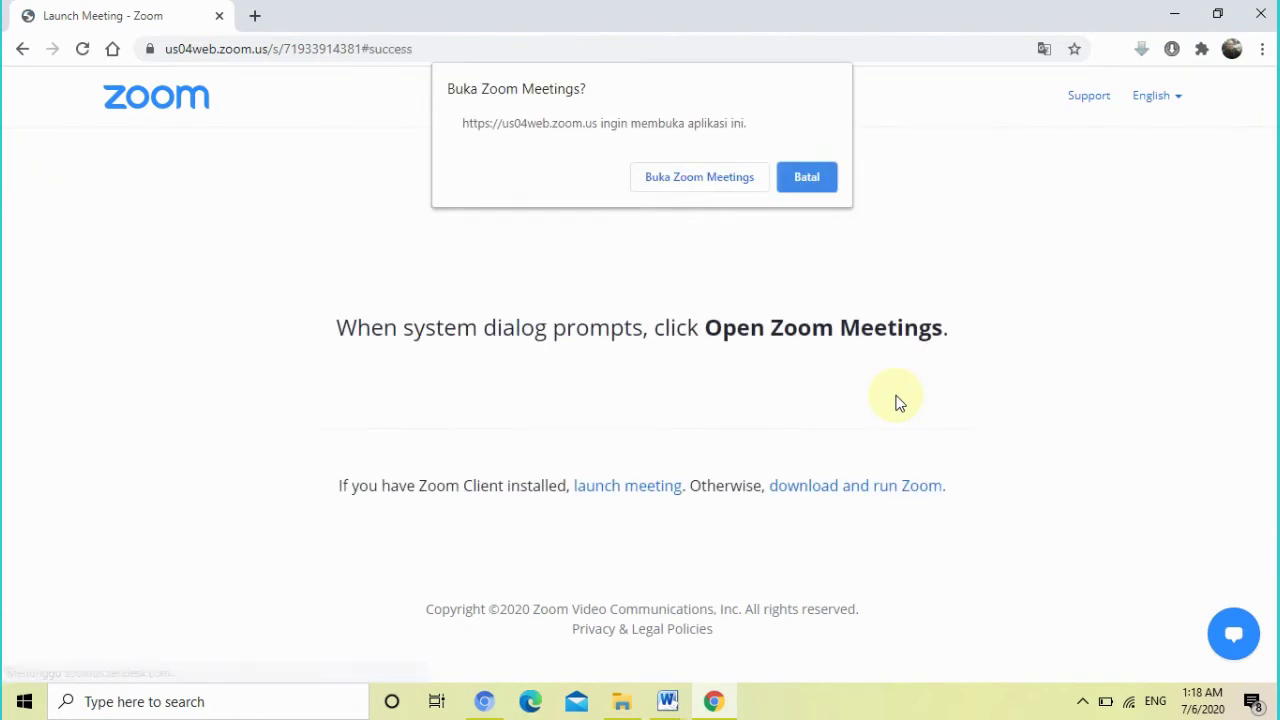
click(694, 181)
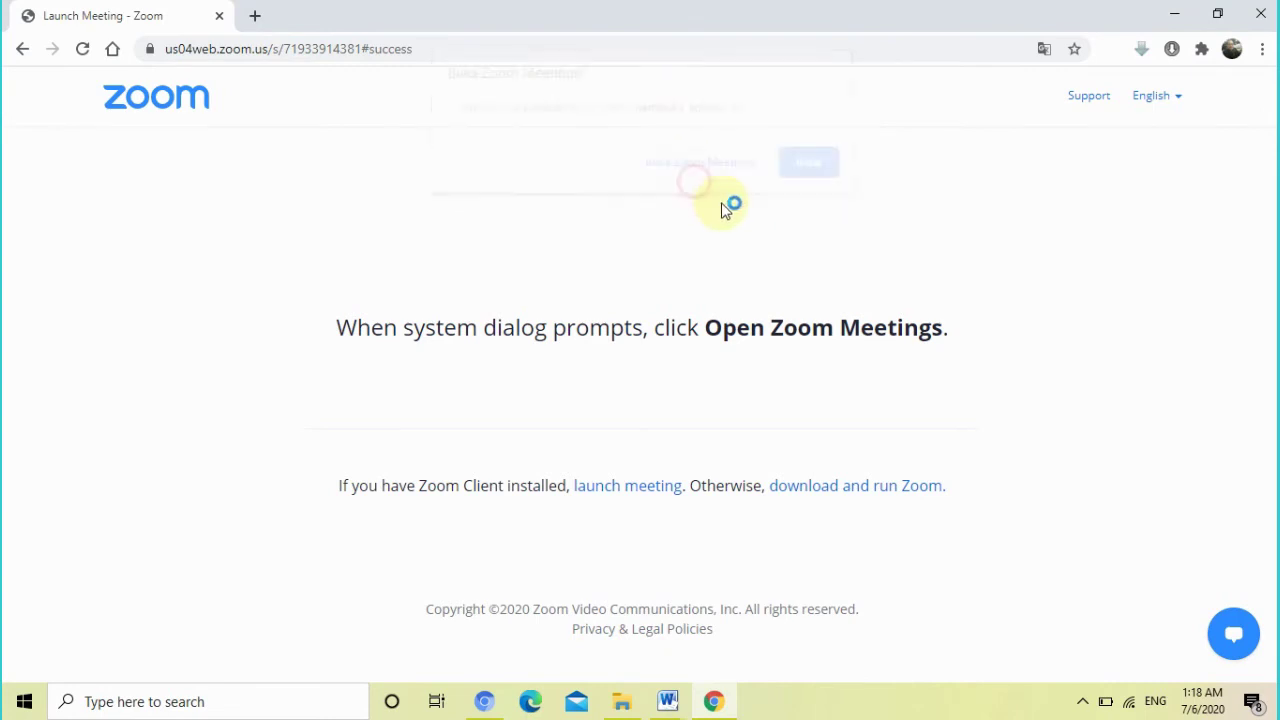